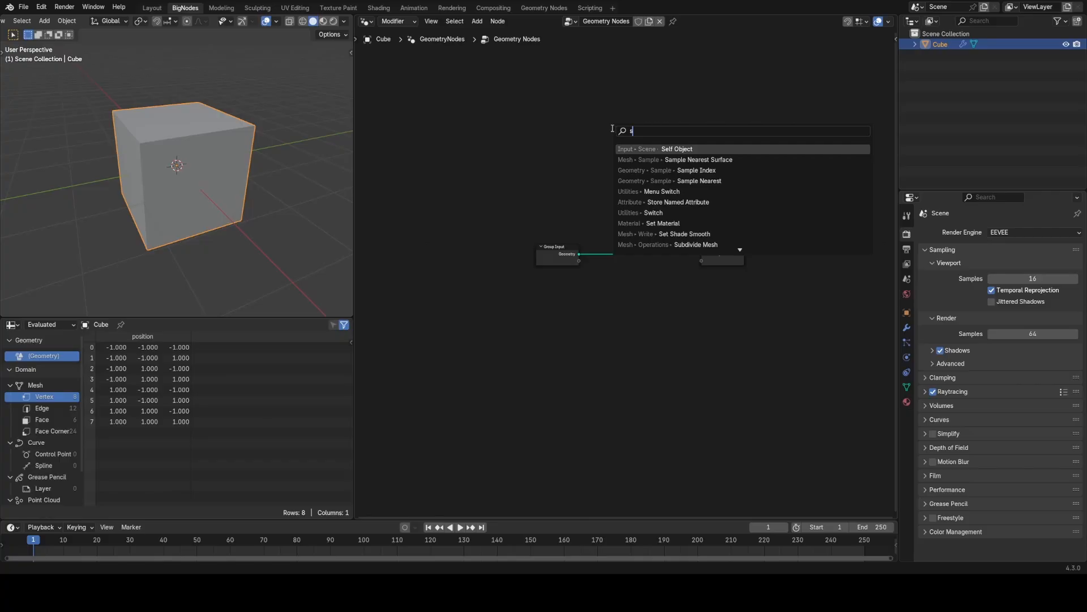
Add a Subdivide Mesh node between Group Input and Group Output and set its Level to 5.
type("ub")
key("Return")
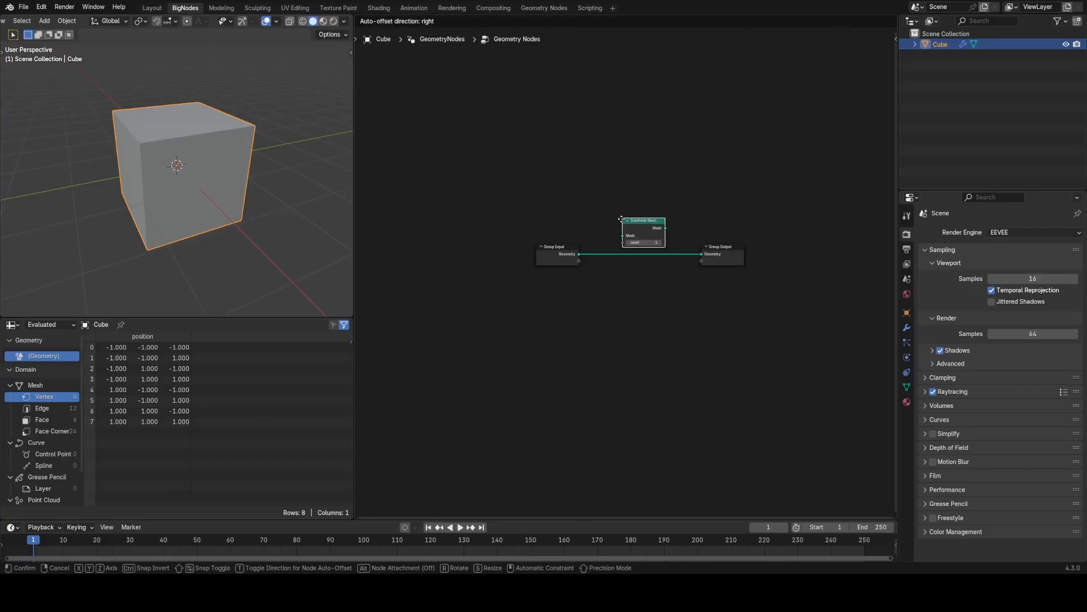
left_click(594, 238)
scroll(626, 249, "up", 6)
left_click(633, 255)
left_click(633, 254)
left_click(633, 253)
left_click(633, 254)
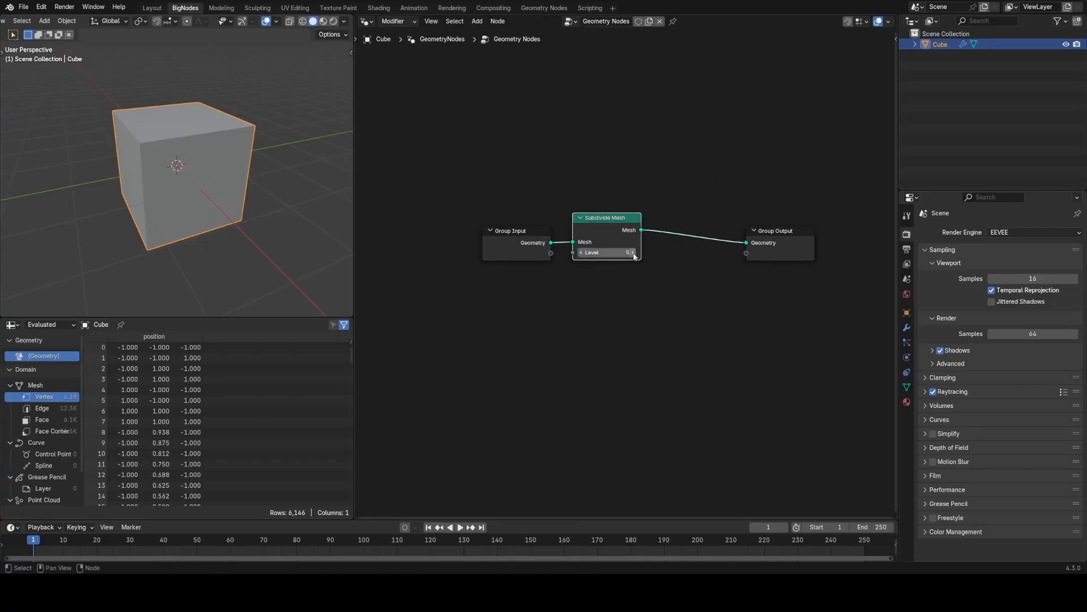
Turn on the wireframe overlay for the cube in the 3D view.
key("shift+w")
mouse_move(258, 188)
middle_mouse_down()
mouse_move(245, 165)
mouse_move(240, 182)
middle_mouse_up()
scroll(244, 161, "up", 3)
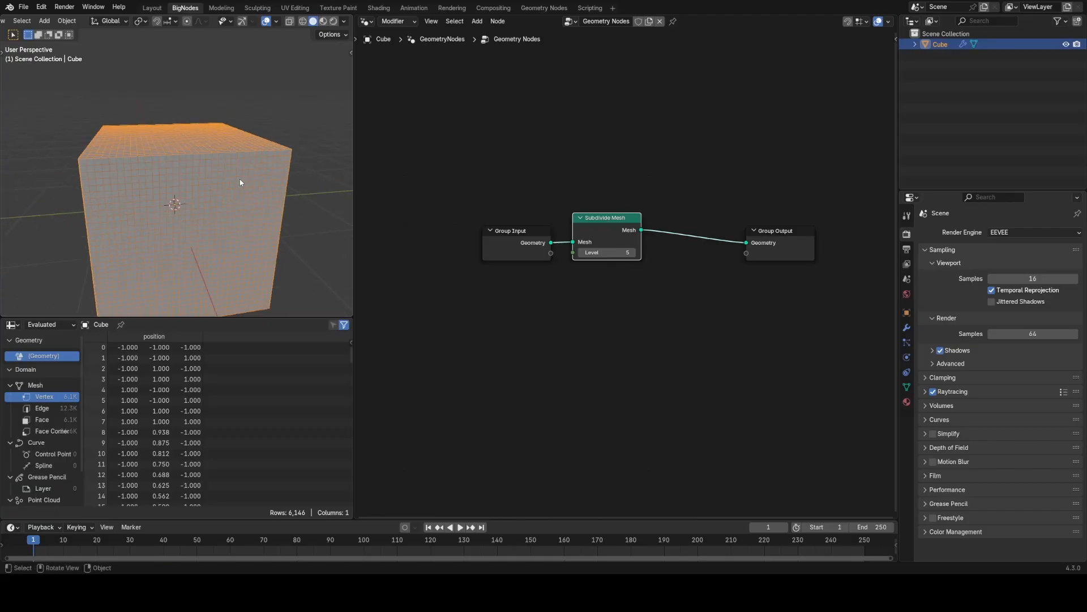
Move the Group Input and Subdivide Mesh nodes away from Group Output to make room between them.
left_click_drag(473, 158, 680, 303)
key("g")
left_click(513, 340)
scroll(170, 226, "down", 2)
middle_click_drag(224, 244, 193, 210)
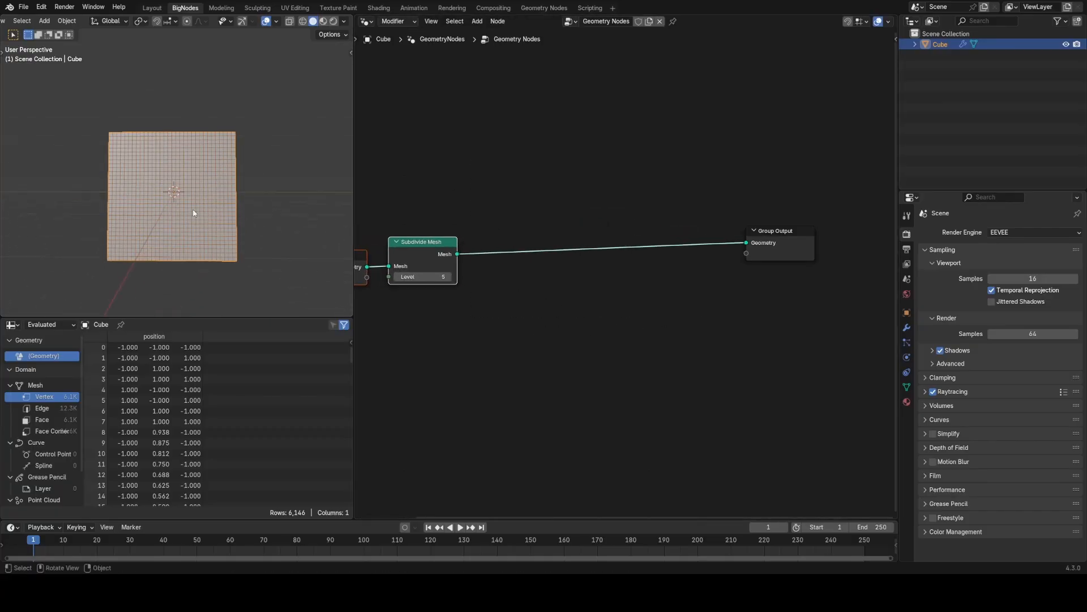
Insert a Set Position node on the link between Subdivide Mesh and Group Output.
right_click_drag(304, 187, 267, 264)
key("shift+a")
type("se")
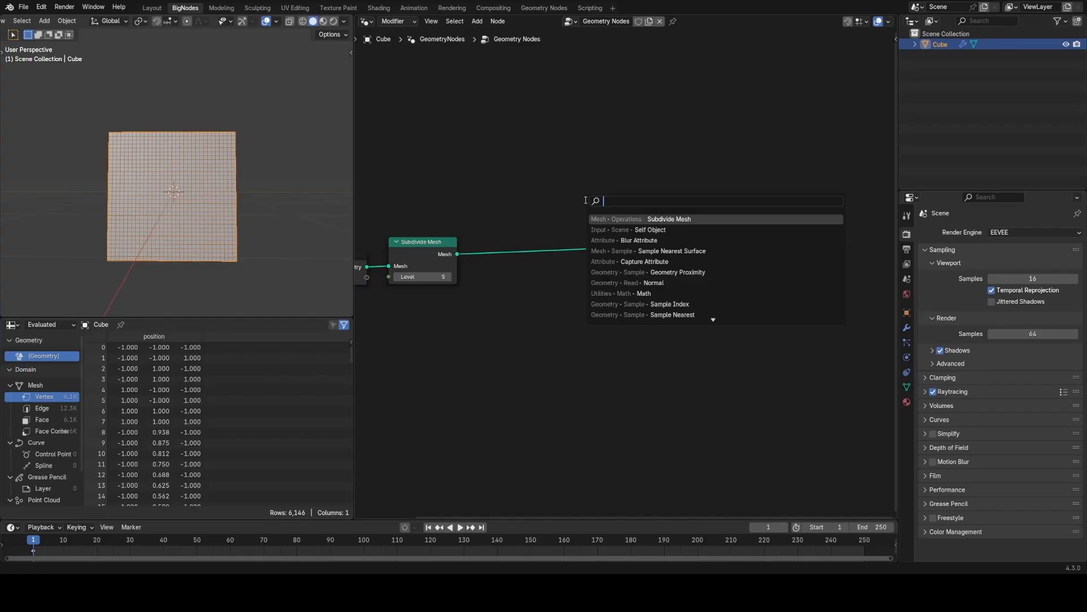
type("t")
left_click(667, 229)
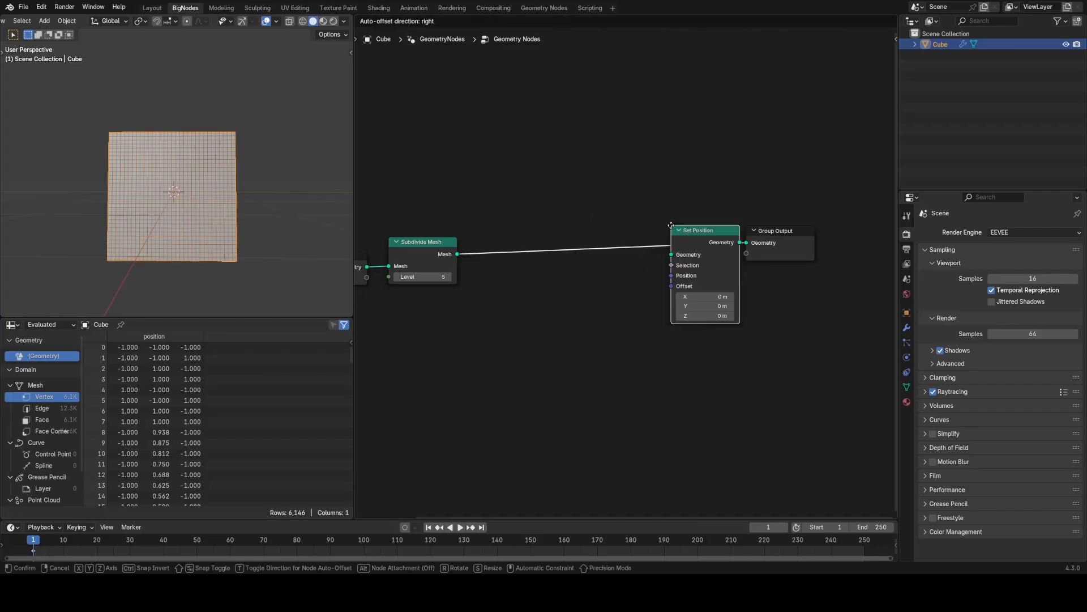
left_click(571, 219)
Add a Position node and connect it to the Position input of Set Position.
middle_click_drag(450, 312, 594, 250)
scroll(594, 250, "up", 3)
key("shift+a")
left_click(595, 250)
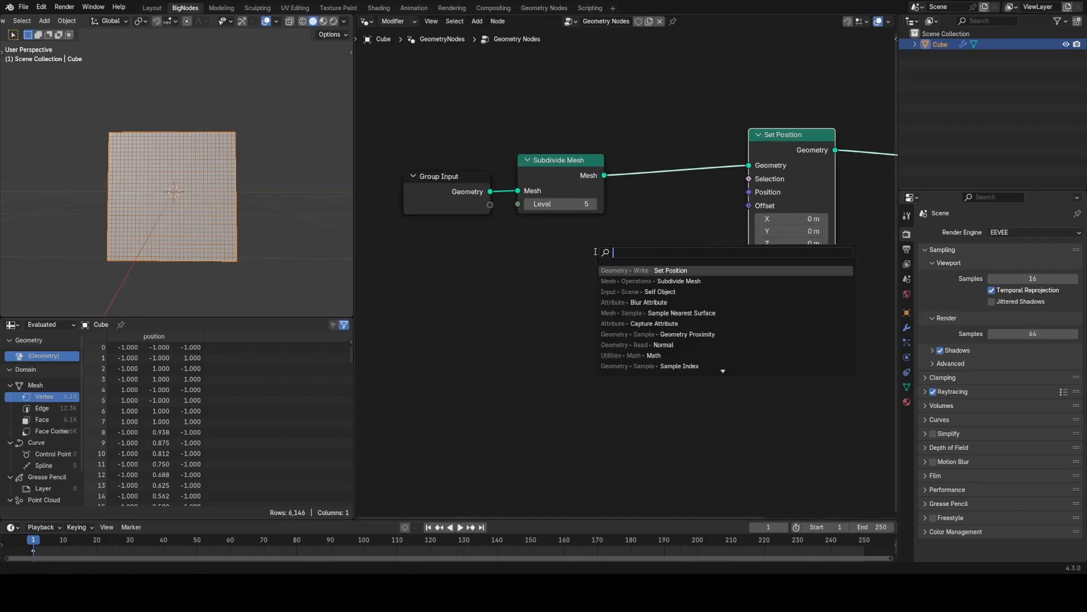
type("po")
left_click(618, 282)
left_click(511, 255)
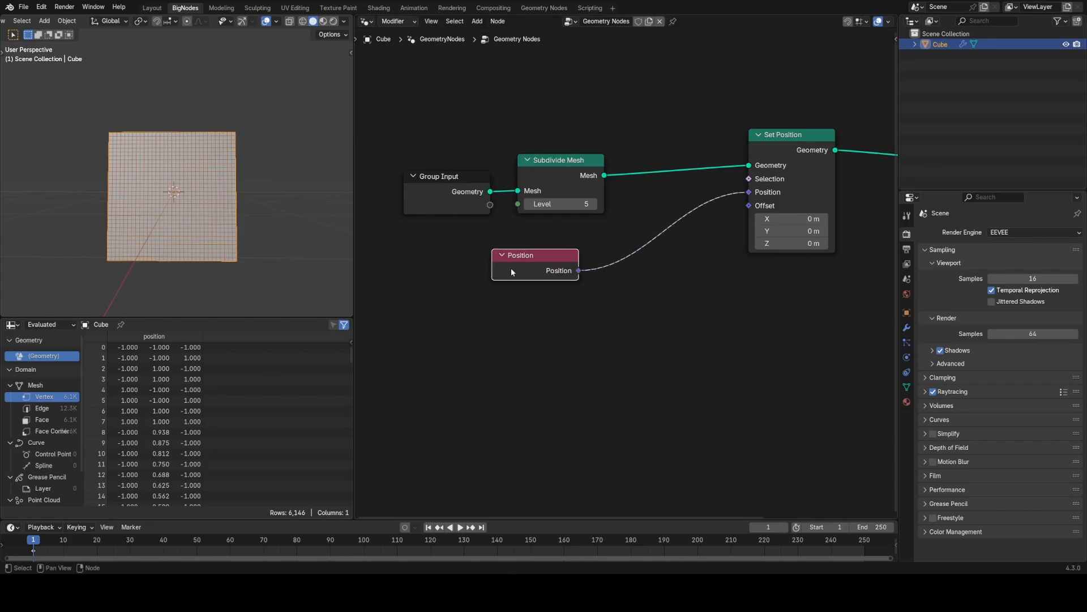
Move the Position node farther from Set Position to free space along their link.
left_click_drag(511, 271, 381, 288)
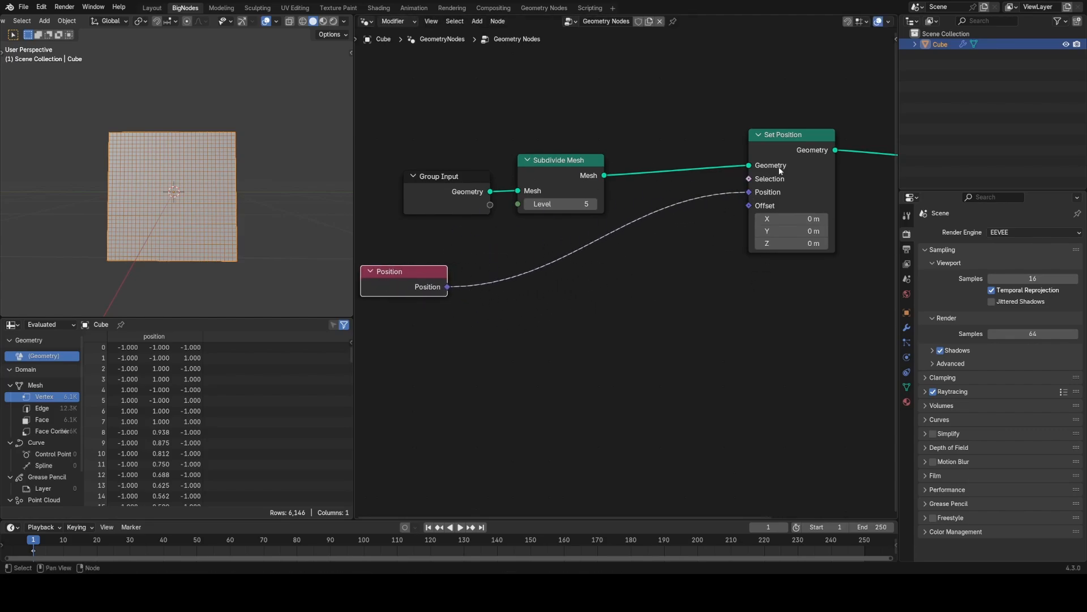
left_click_drag(780, 169, 800, 187)
middle_click_drag(635, 257, 702, 189)
left_click_drag(466, 211, 414, 209)
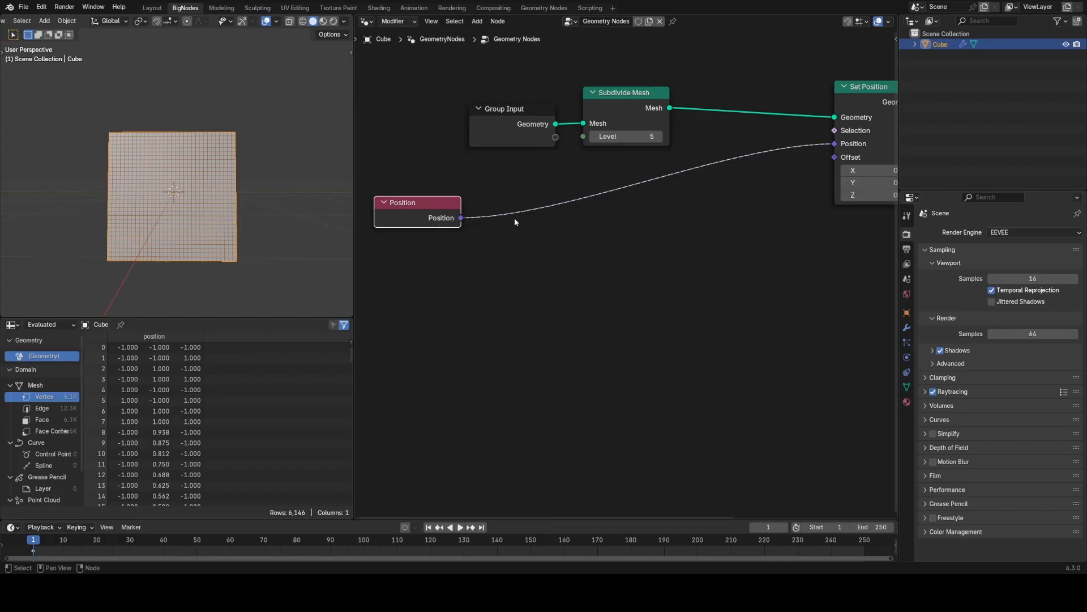
middle_click_drag(590, 210, 568, 212)
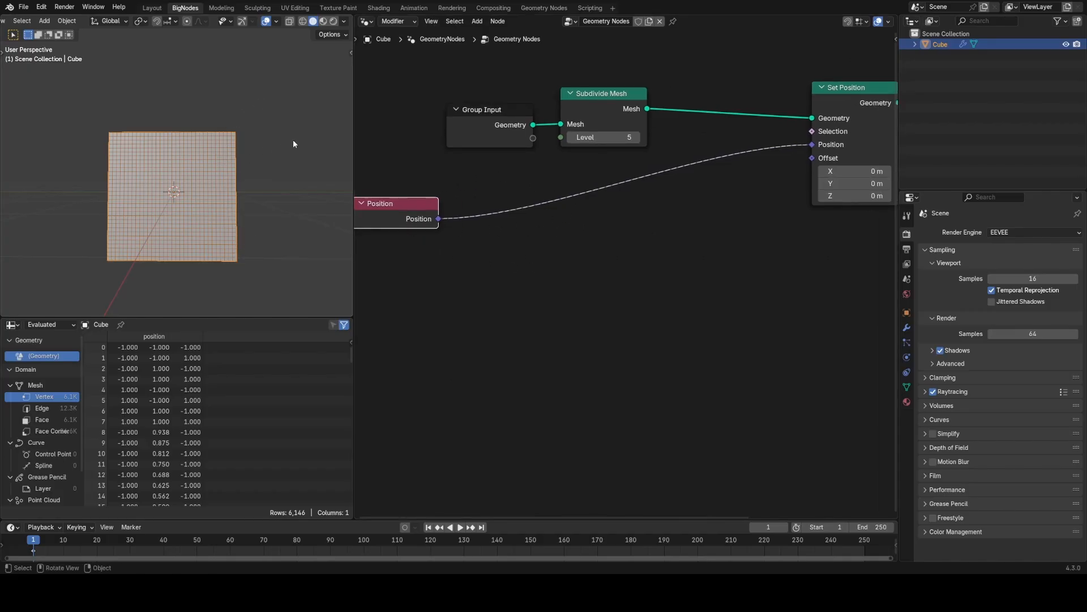
Insert a Vector Rotate node on the link between Position and Set Position.
key("shift+a")
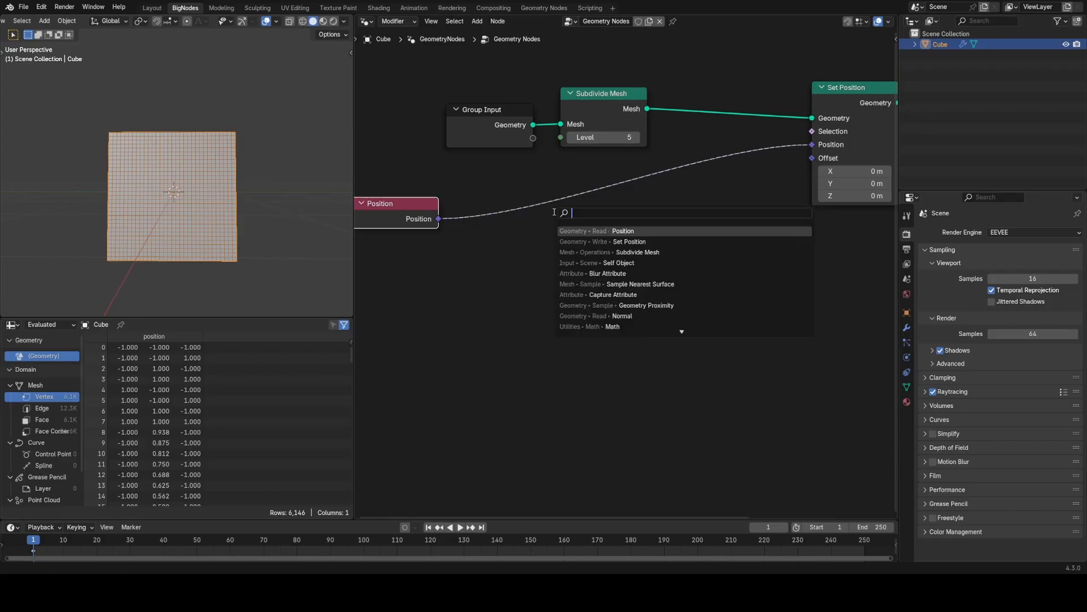
type("vect")
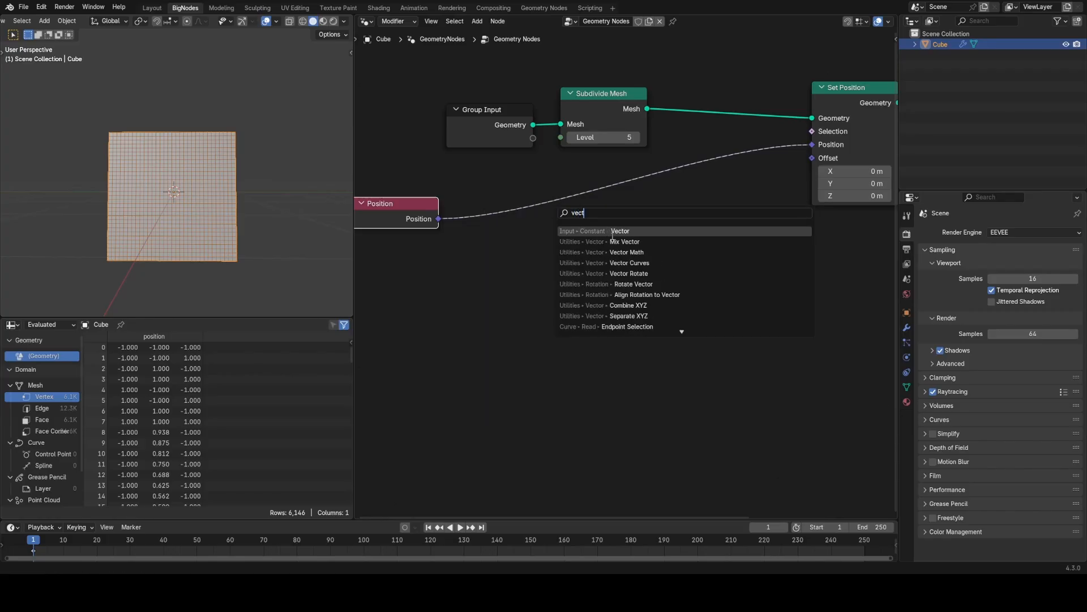
left_click(629, 272)
left_click(599, 327)
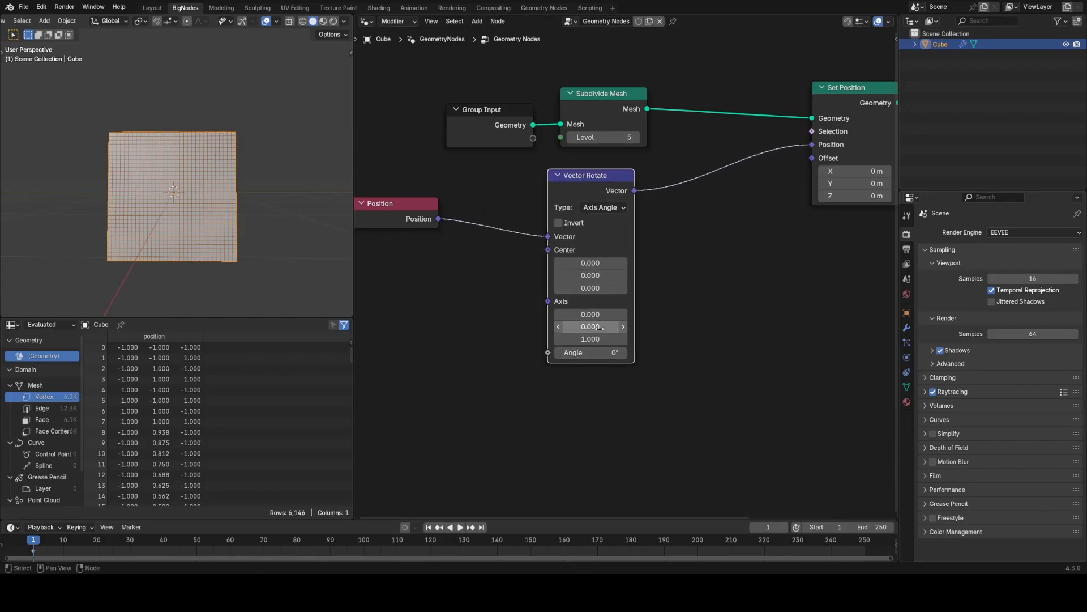
Set the Vector Rotate axis to X 1, Y 0, Z 0 and try out its Angle value.
middle_click_drag(600, 327, 588, 300)
mouse_move(584, 326)
left_mouse_down()
mouse_move(623, 326)
mouse_move(552, 325)
mouse_move(584, 326)
left_mouse_up()
right_click(585, 326)
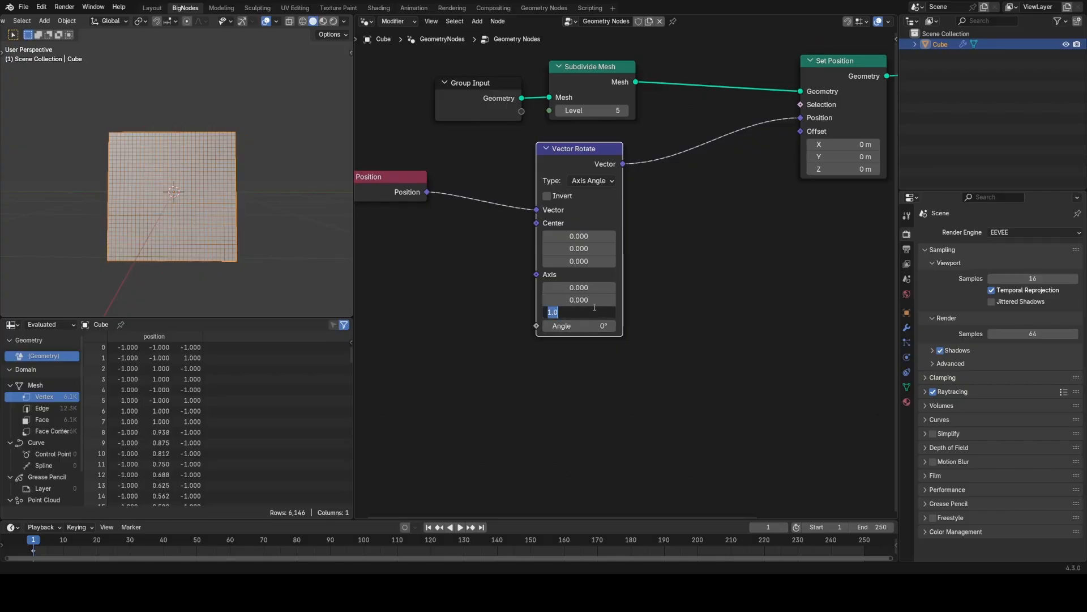
left_click(579, 287)
type("1")
key("Return")
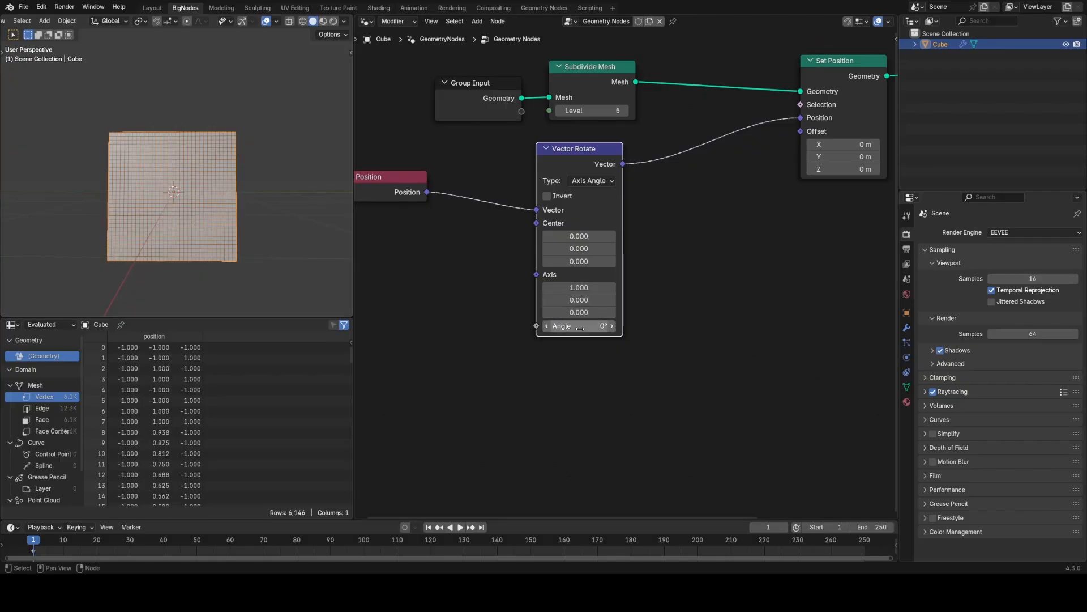
mouse_move(579, 326)
left_mouse_down()
mouse_move(616, 325)
mouse_move(561, 326)
left_mouse_up()
right_click(561, 326)
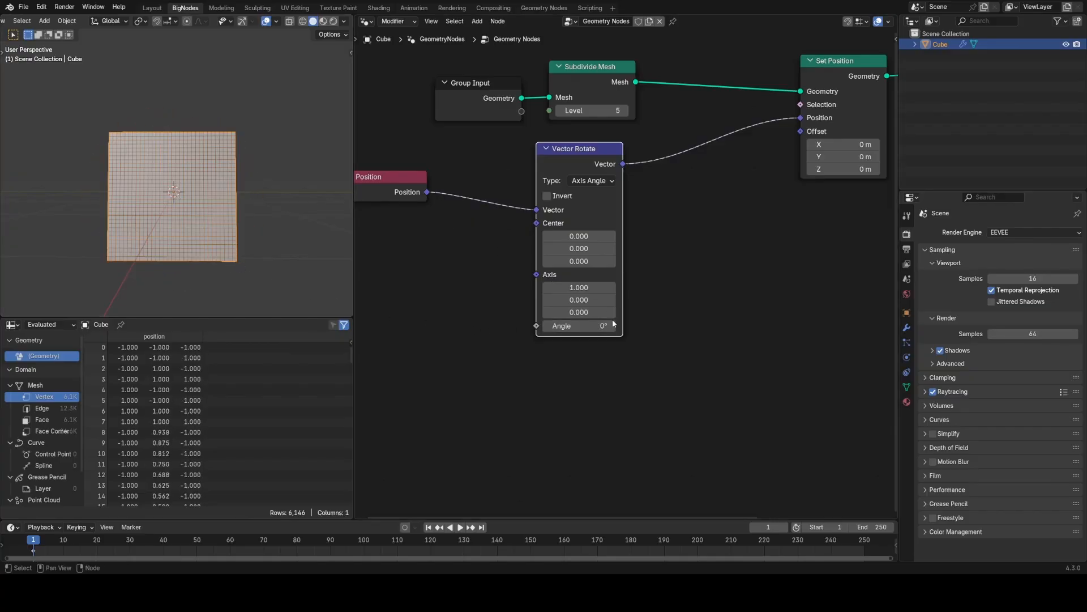
Duplicate the Position node below the original and connect the copy to a new Separate XYZ node.
middle_click_drag(418, 270, 630, 199)
key("shift+d")
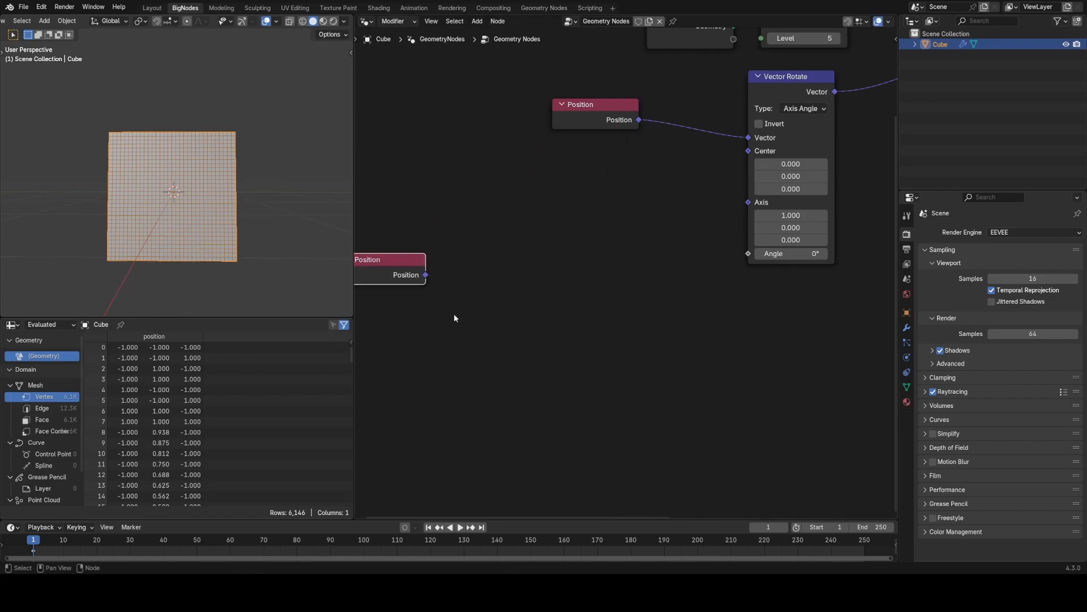
left_click(446, 224)
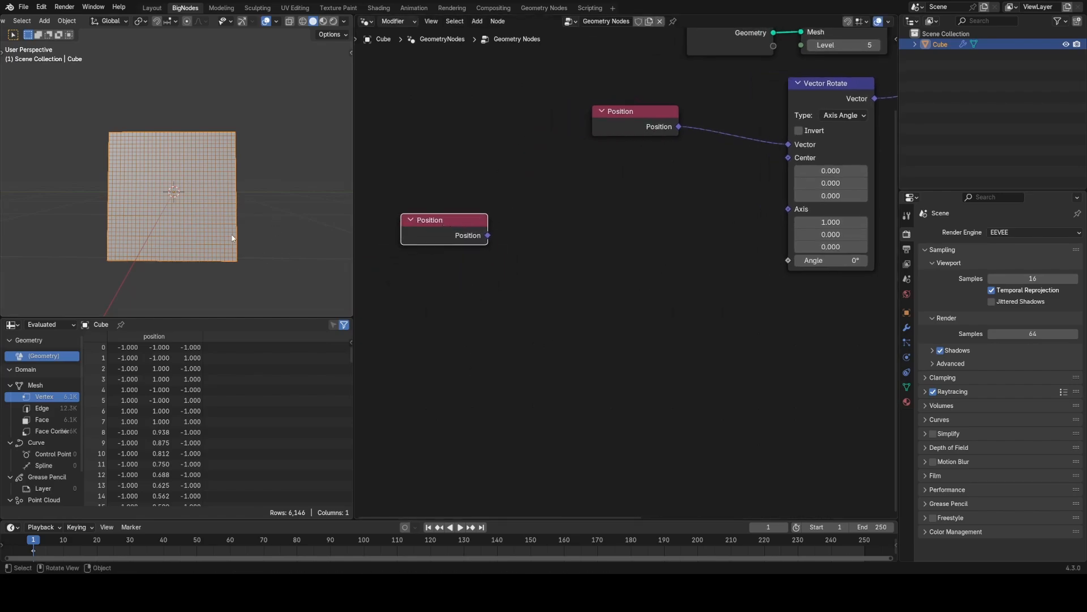
left_click_drag(466, 239, 541, 245)
type("se")
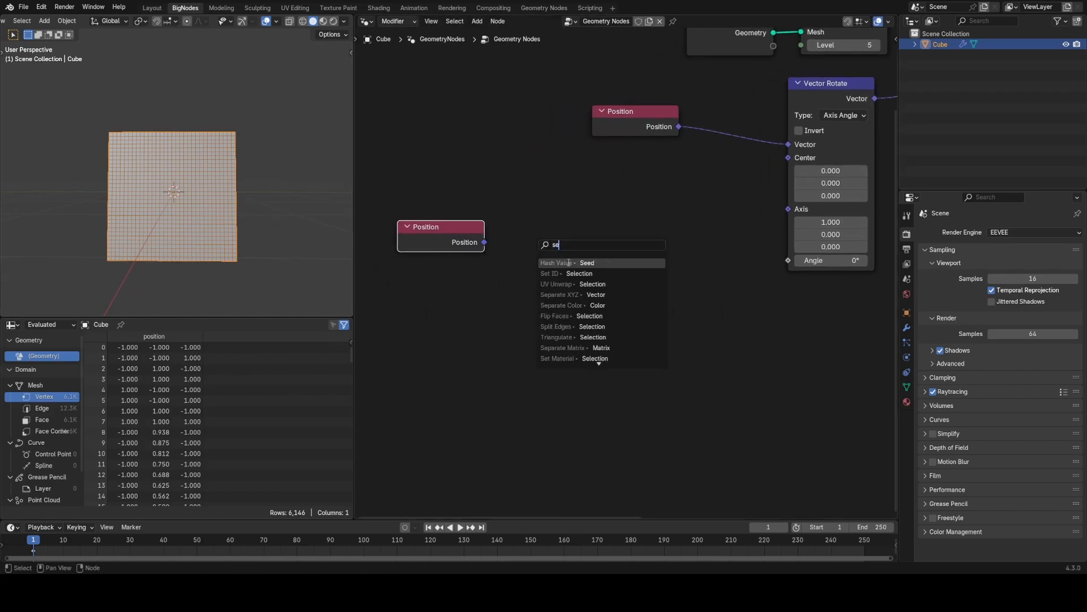
left_click(589, 295)
middle_click_drag(281, 264, 233, 264)
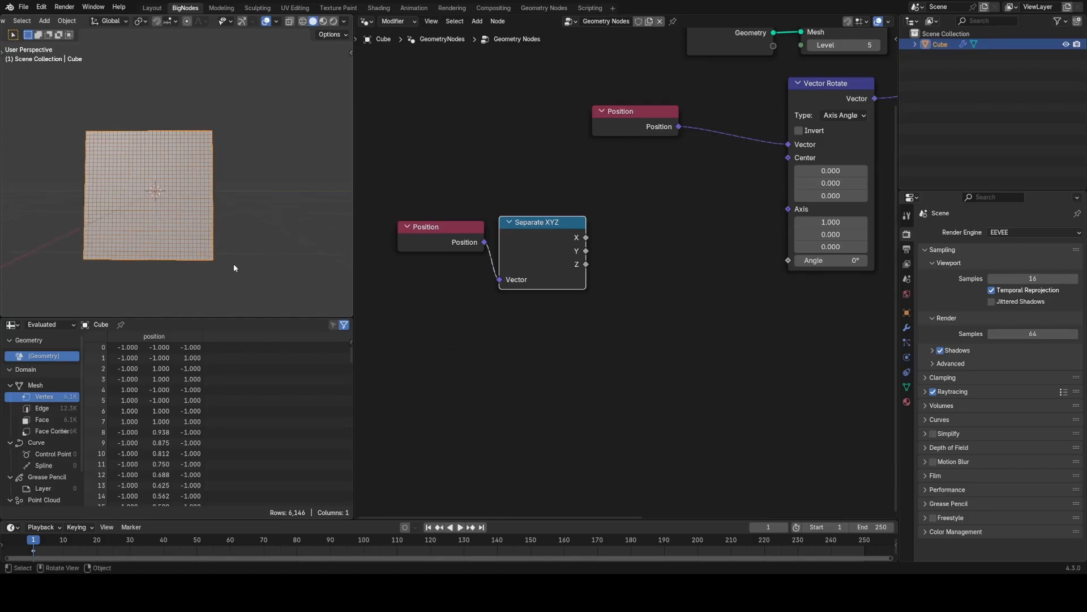
Connect the Z output of Separate XYZ to the Angle input of Vector Rotate.
middle_click_drag(603, 259, 490, 277)
scroll(488, 278, "up", 2)
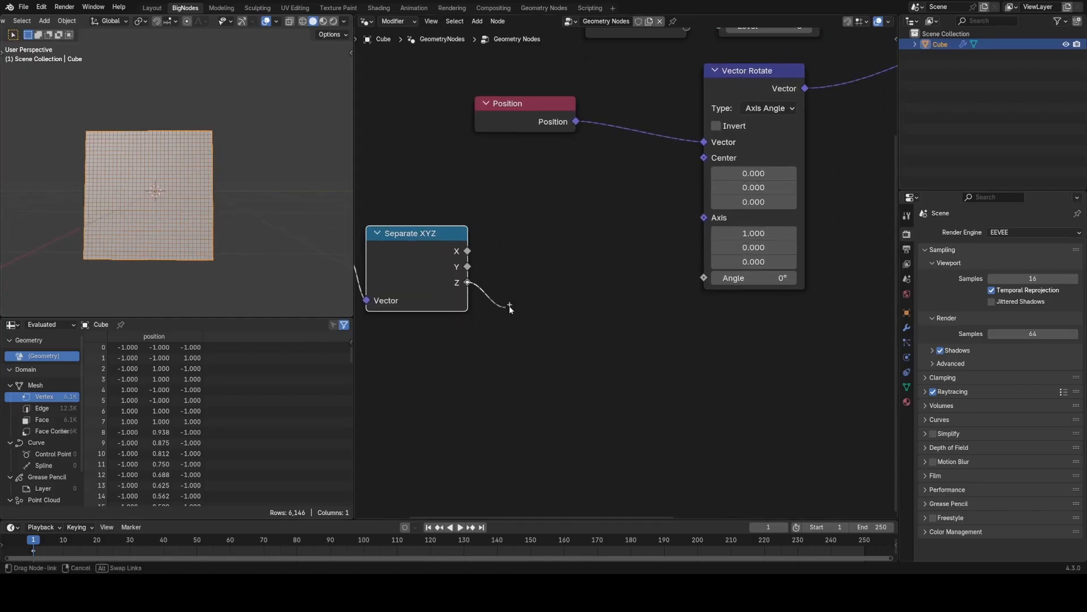
left_click_drag(705, 281, 704, 278)
middle_click_drag(311, 247, 180, 216)
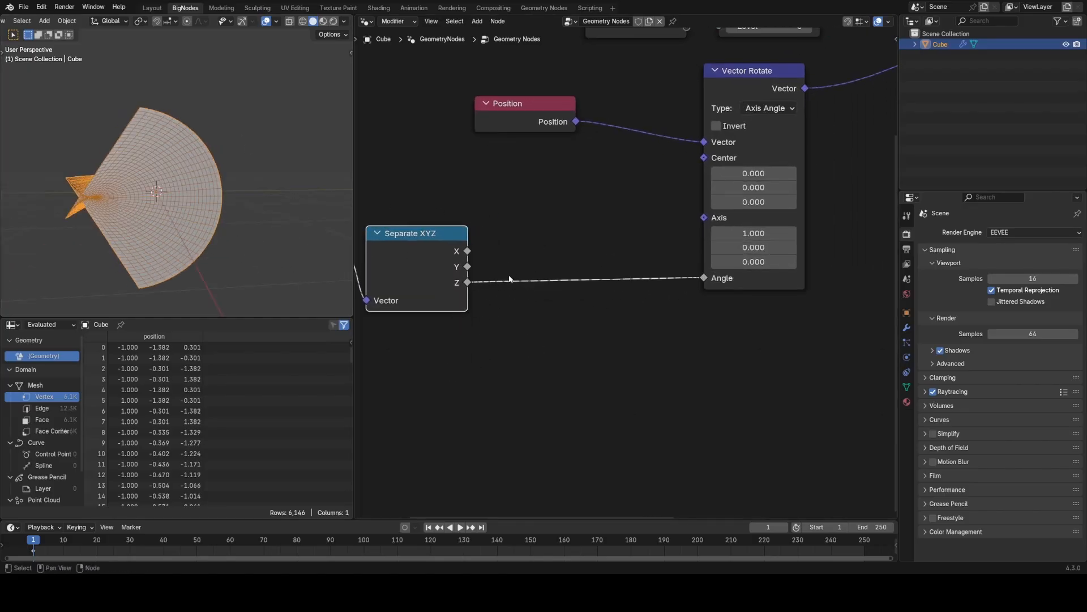
Move the duplicated Position and Separate XYZ nodes farther away from Vector Rotate.
scroll(501, 286, "down", 1)
middle_click_drag(494, 291, 663, 265)
left_click_drag(513, 288, 645, 220)
left_click_drag(644, 219, 572, 229)
mouse_move(145, 191)
middle_mouse_down()
mouse_move(221, 198)
mouse_move(140, 186)
middle_mouse_up()
left_click(641, 233)
middle_click_drag(692, 255, 614, 235)
scroll(614, 236, "up", 2)
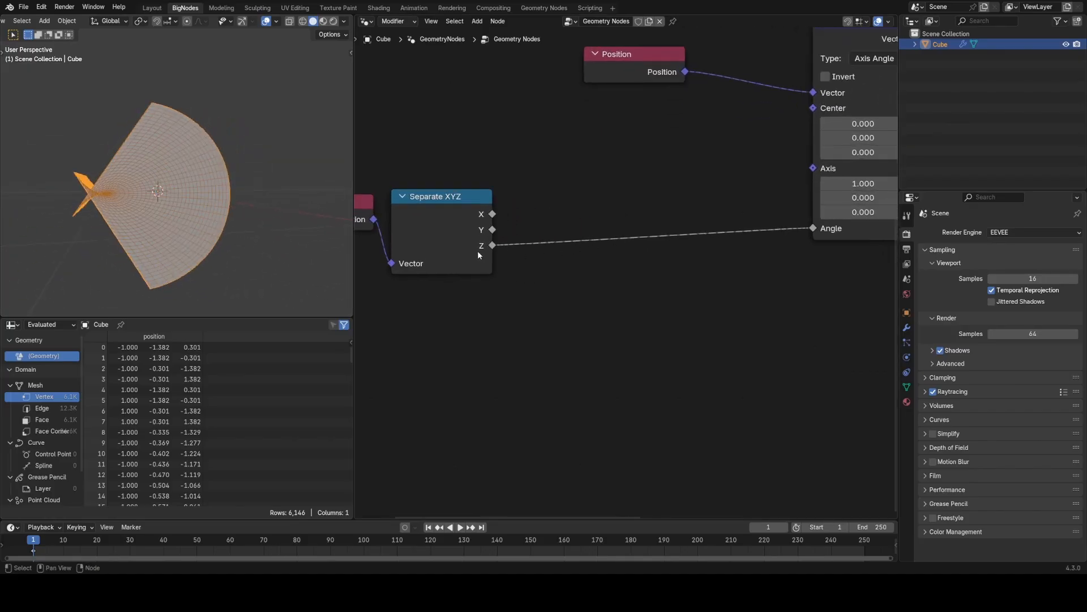
Detach the Z link from Vector Rotate's Angle input and reconnect it to compare the cube's shape.
middle_click_drag(479, 254, 302, 270)
scroll(640, 239, "up", 1)
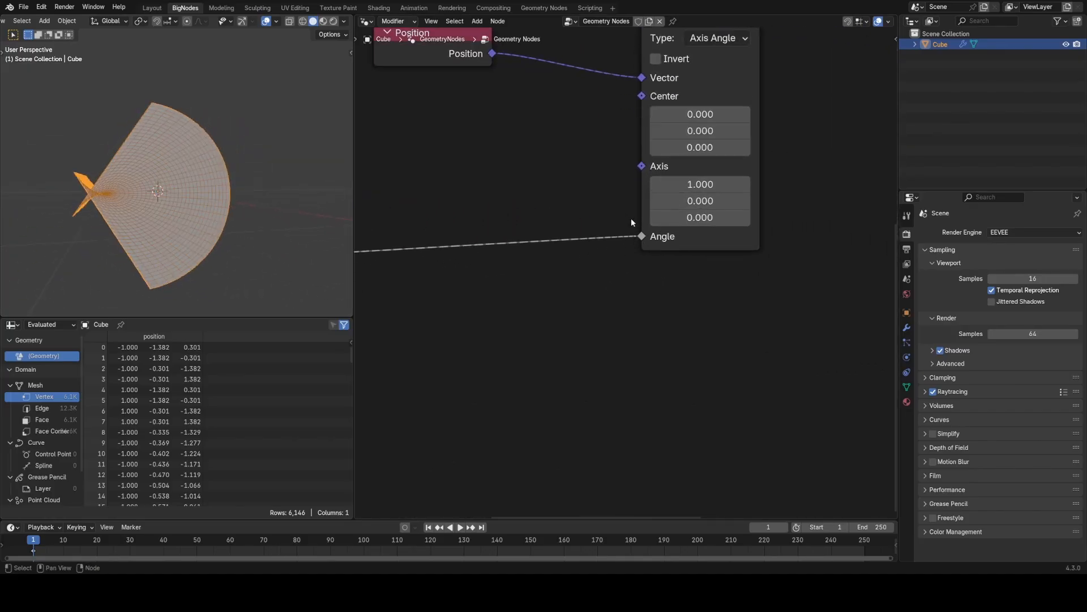
left_click_drag(642, 236, 613, 252)
middle_click_drag(554, 251, 672, 243)
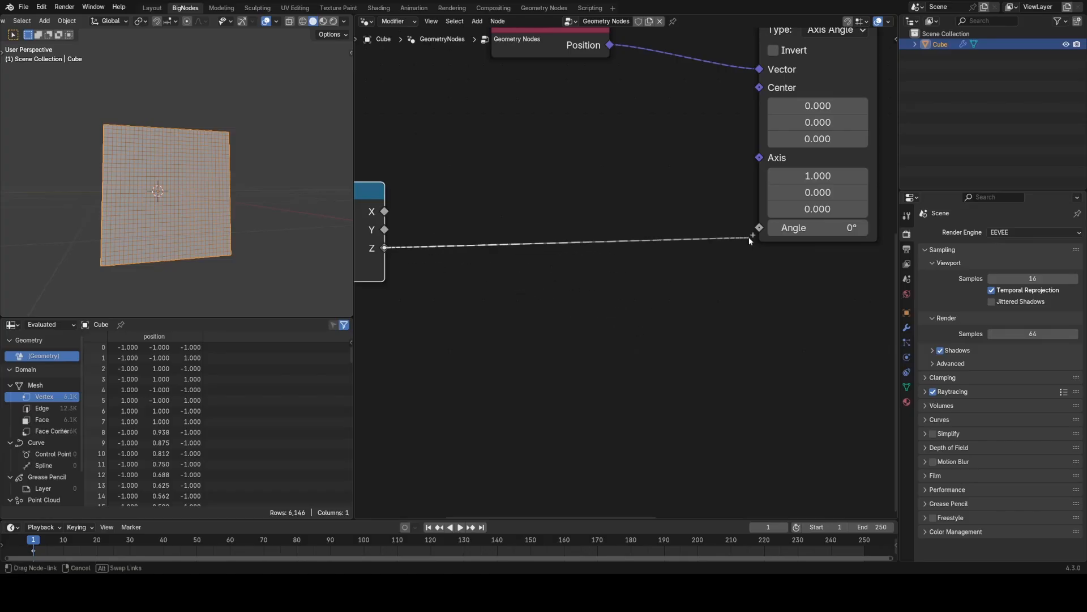
left_click_drag(749, 237, 748, 225)
middle_click_drag(454, 286, 575, 259)
scroll(580, 294, "down", 1)
right_click(576, 291)
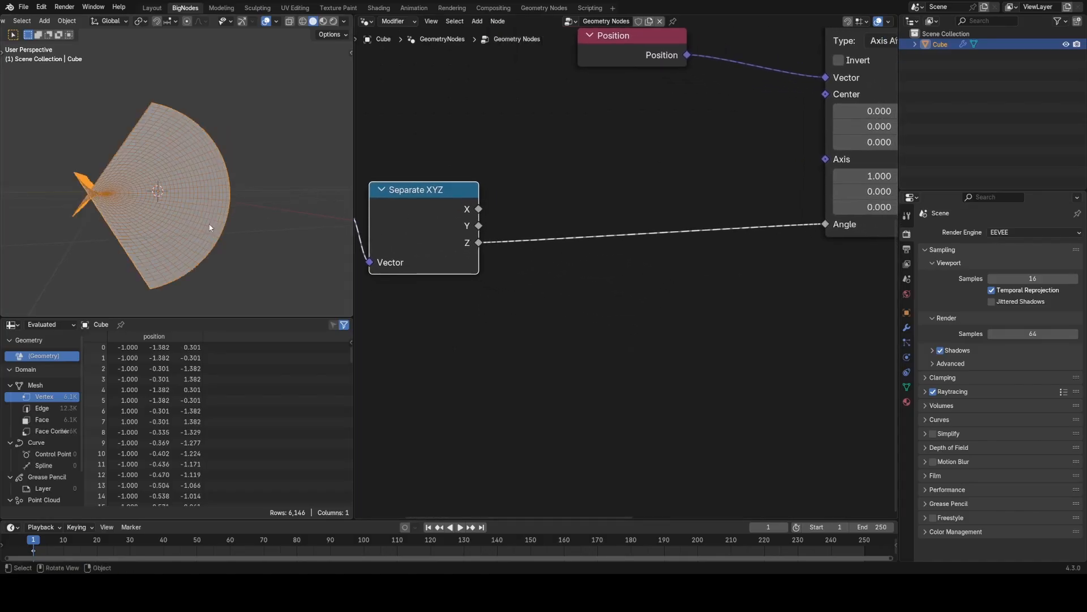
Insert a Map Range node on the link between Separate XYZ's Z output and Vector Rotate's Angle.
key("shift+a")
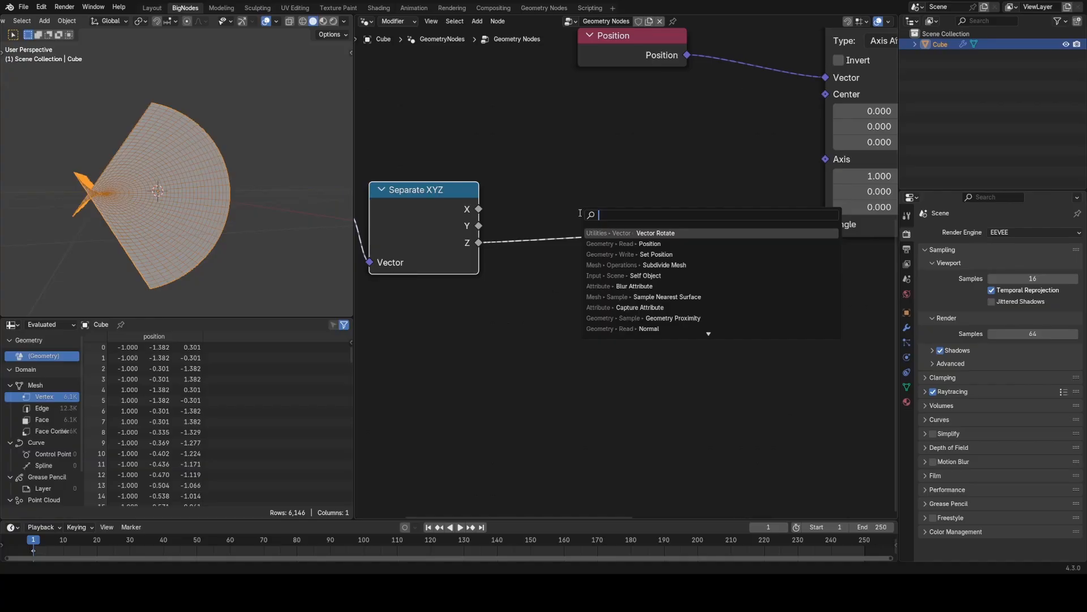
type("ma")
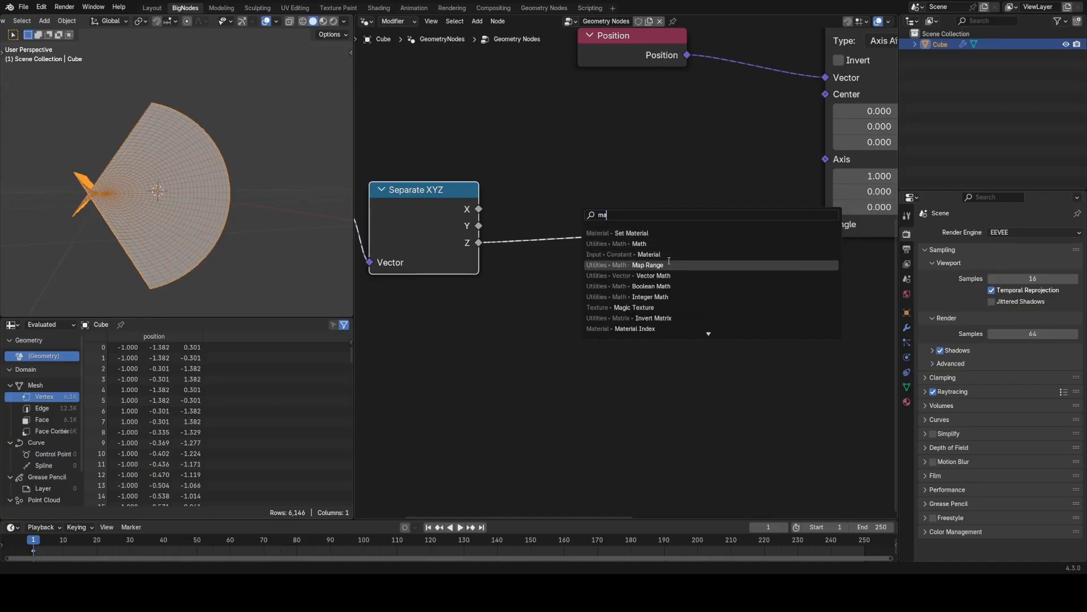
left_click(666, 265)
left_click(594, 197)
Try out different To Max values on the Map Range node and restore it to 1.
mouse_move(631, 356)
left_mouse_down()
mouse_move(651, 357)
mouse_move(620, 357)
left_mouse_up()
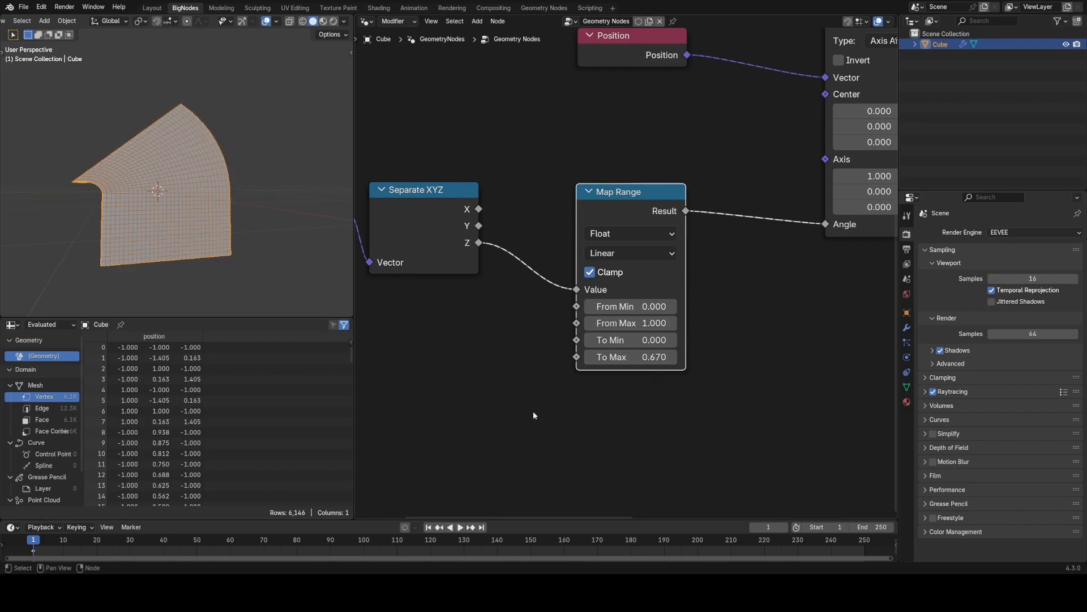
left_click(630, 359)
type("1")
key("Return")
mouse_move(639, 361)
left_mouse_down()
mouse_move(617, 360)
mouse_move(630, 360)
left_mouse_up()
right_click(630, 361)
Try a Math node set to To Radians as the source for Map Range's To Max.
middle_click_drag(487, 355, 624, 317, "shift")
key("shift+a")
type("add")
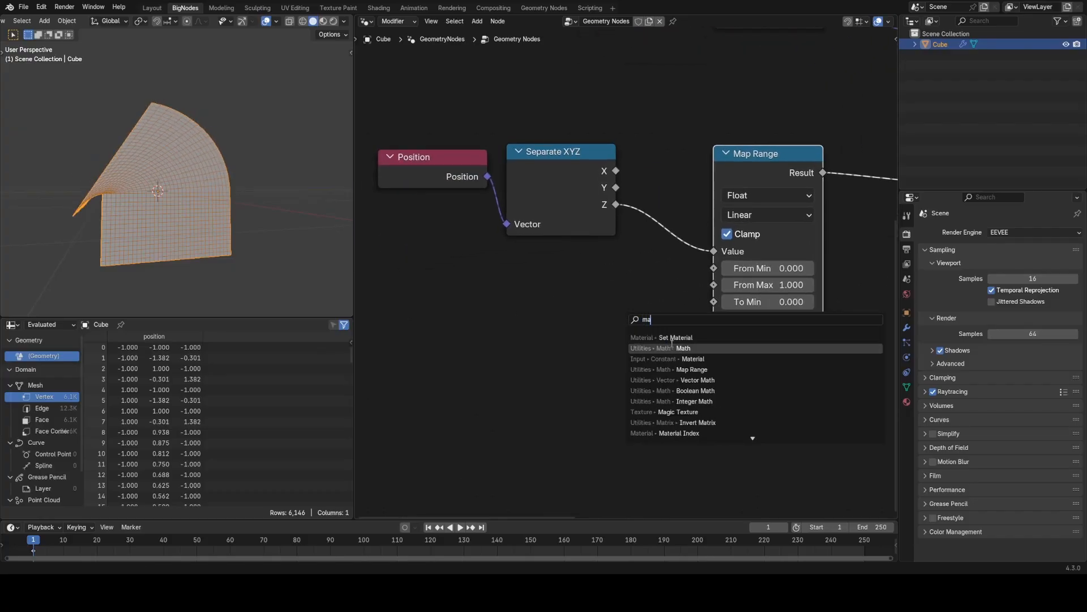
key("Return")
left_click(568, 351)
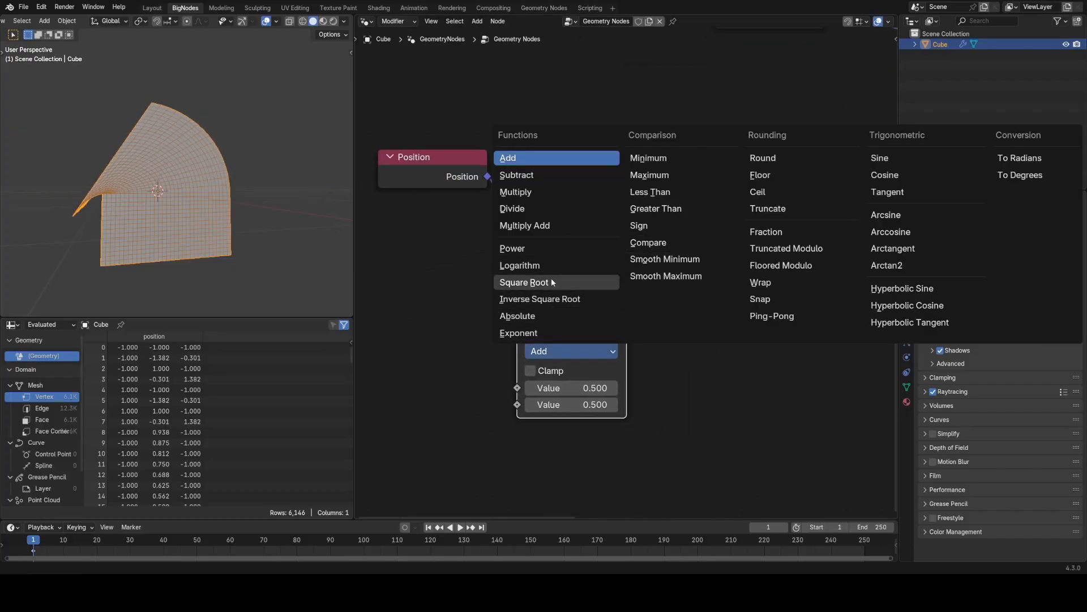
left_click(1000, 161)
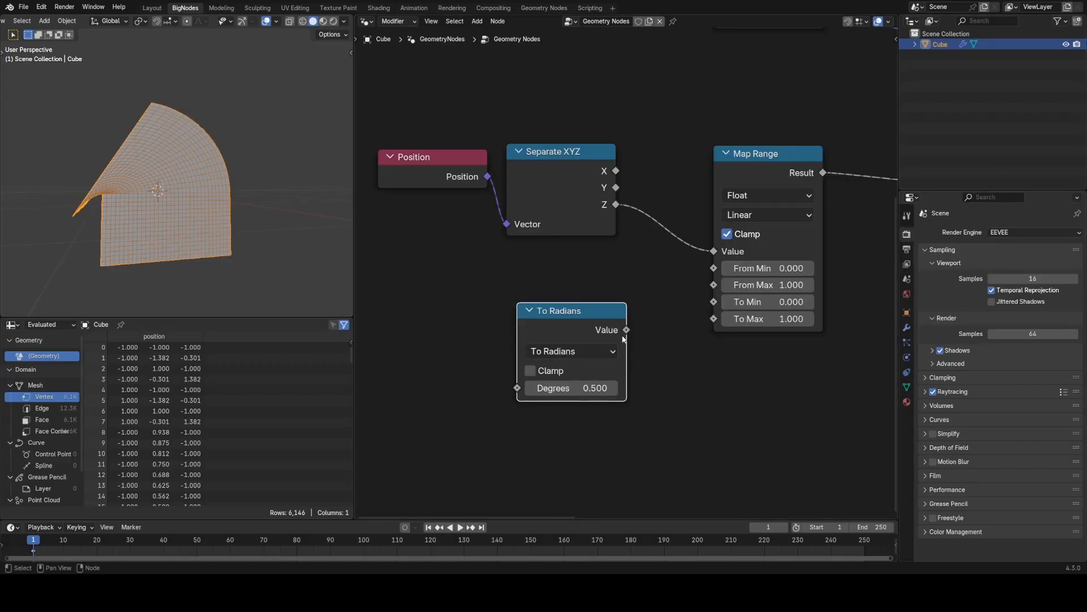
left_click_drag(626, 330, 713, 318)
left_click_drag(572, 388, 673, 278)
Combine the Set Position, Vector Rotate, Map Range, Separate XYZ and both Position nodes into one node group.
scroll(671, 272, "down", 5)
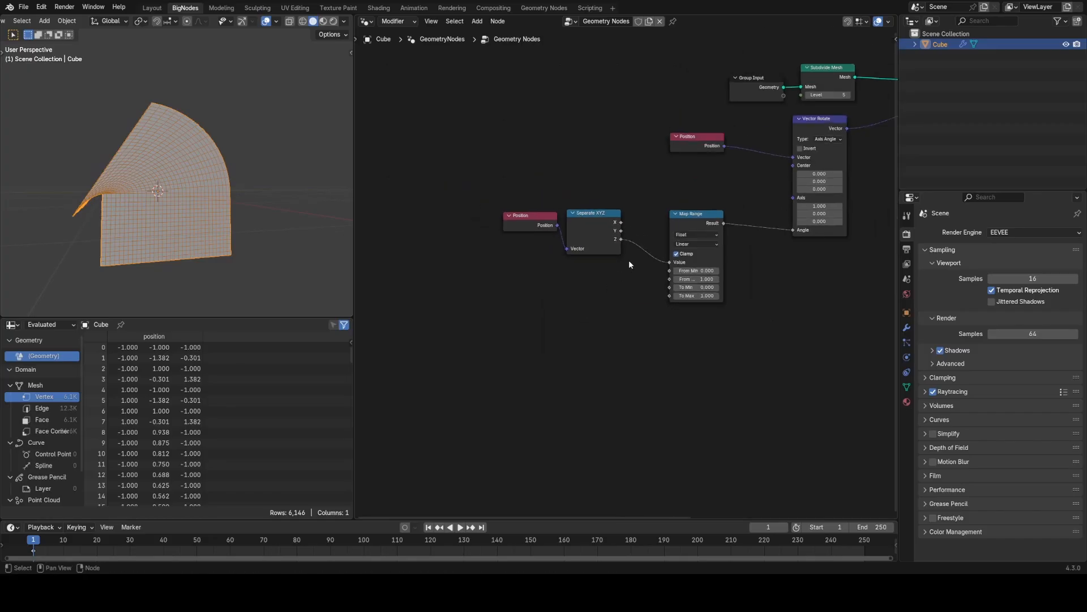
left_click_drag(649, 159, 770, 389)
key("g")
left_click(445, 217)
key("Home")
key("ctrl+g")
left_click(726, 372)
key("Tab")
scroll(690, 355, "up", 5)
key("Tab")
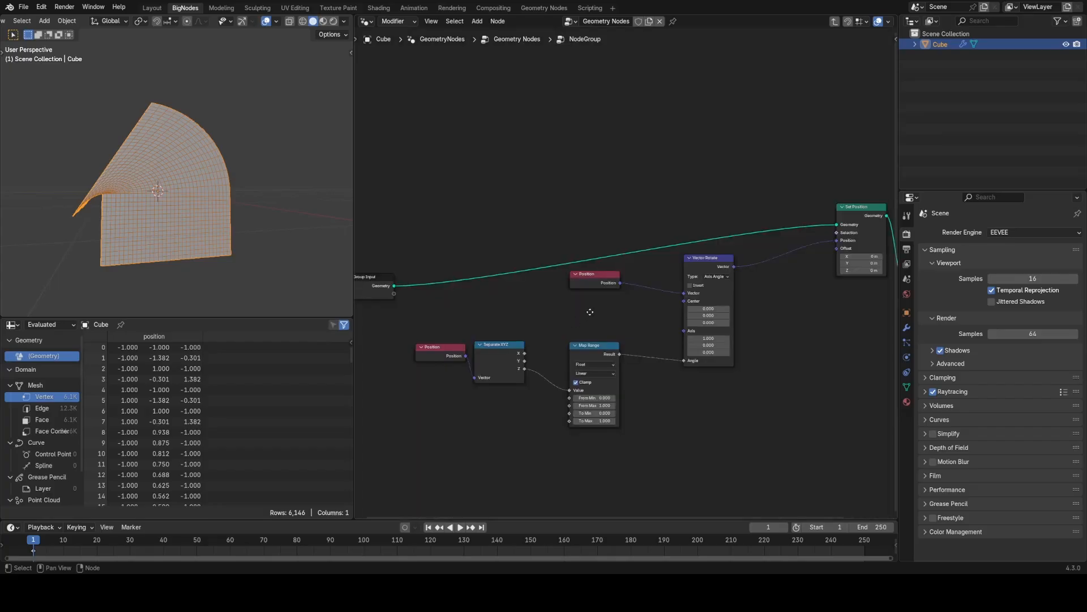
Expose Map Range's To Max as a group input by linking it to the Group Input node.
middle_click_drag(590, 311, 680, 255)
scroll(549, 253, "up", 4)
left_click_drag(425, 224, 460, 254)
left_click_drag(687, 405, 684, 413)
Set the To Max group socket's subtype to Angle and return to the parent node tree.
key("n")
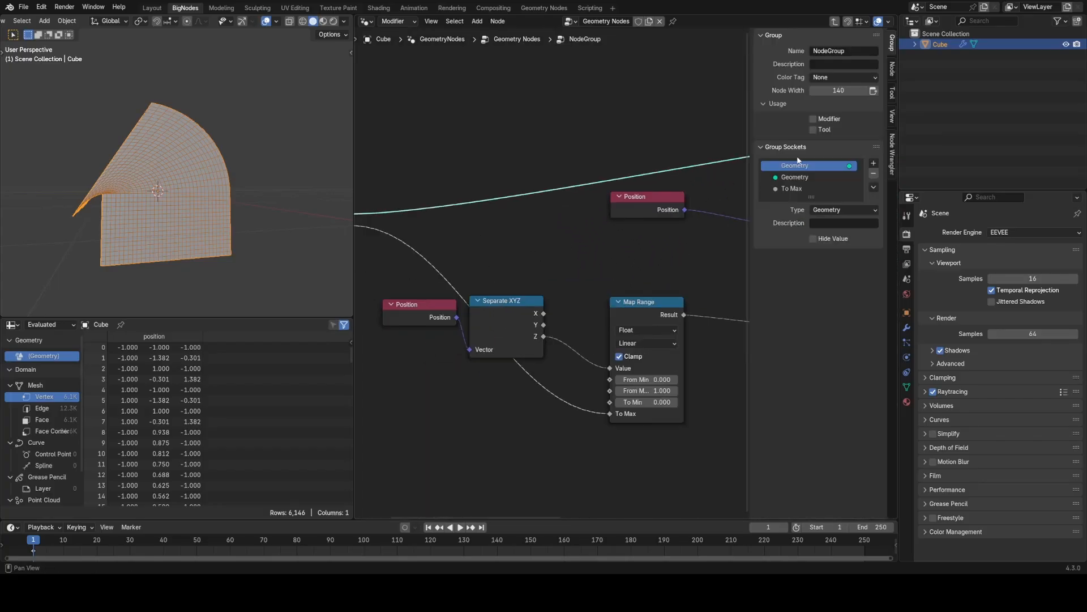
left_click(804, 188)
left_click(841, 250)
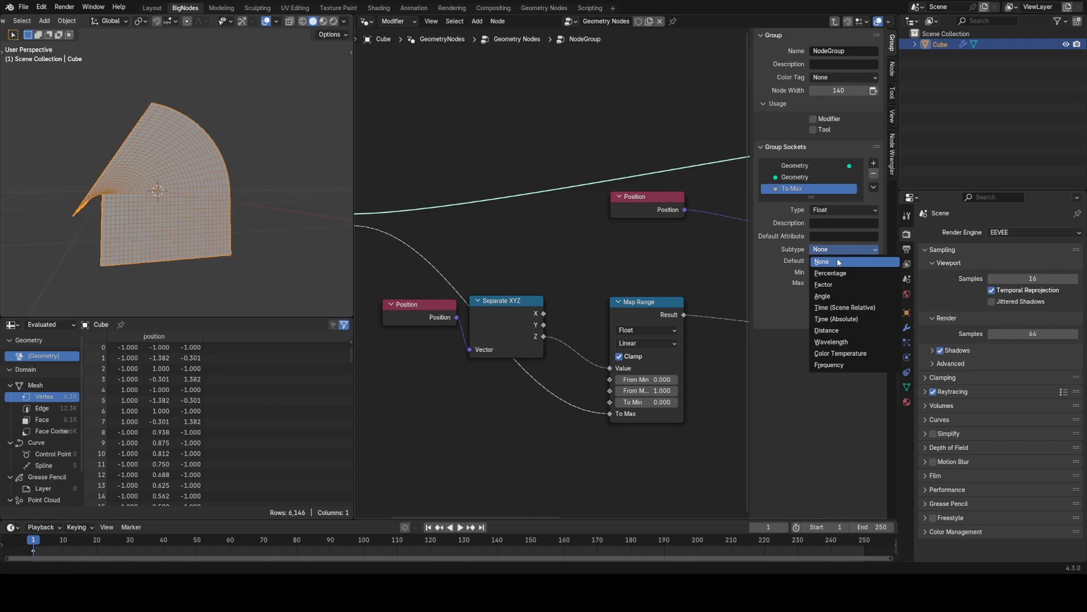
left_click(835, 296)
key("n")
key("Tab")
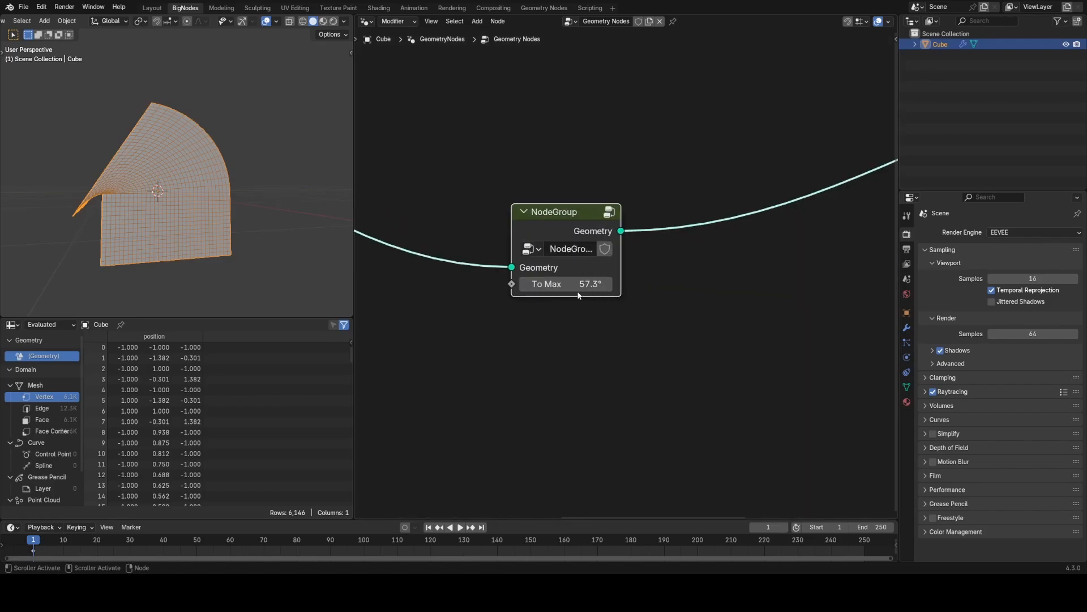
Set To Max on the node group to 45° and reopen the group for editing.
left_click(578, 289)
key("Escape")
mouse_move(578, 289)
left_mouse_down()
mouse_move(558, 289)
mouse_move(592, 289)
mouse_move(578, 289)
left_mouse_up()
key("Tab")
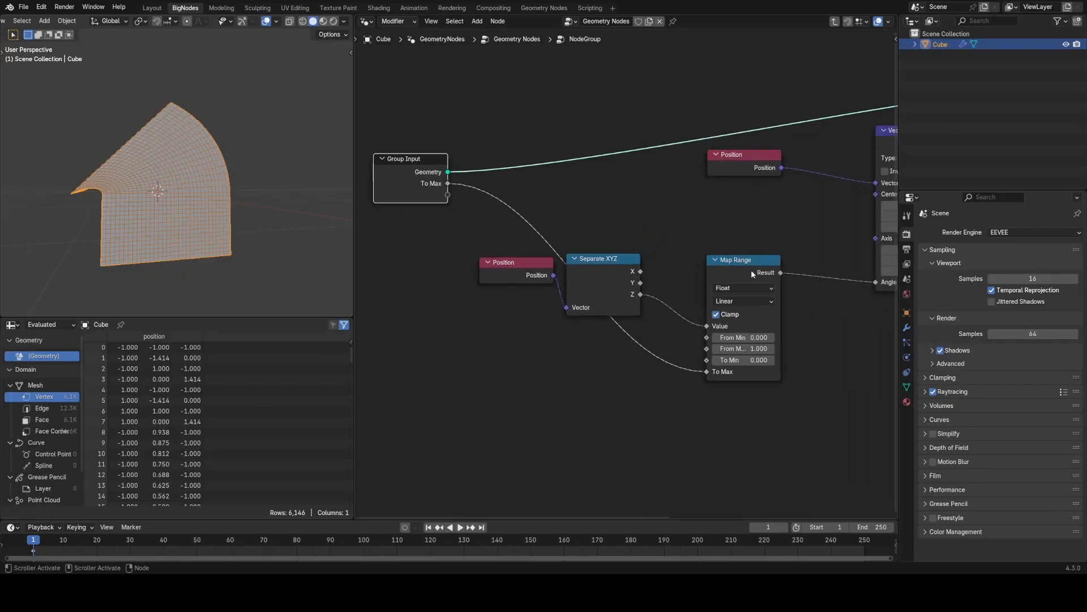
Try a From Max of about 7.9 on the Map Range node and undo the change.
scroll(628, 283, "up", 4)
left_click_drag(457, 359, 601, 265)
scroll(611, 317, "up", 1)
middle_click_drag(612, 321, 581, 248)
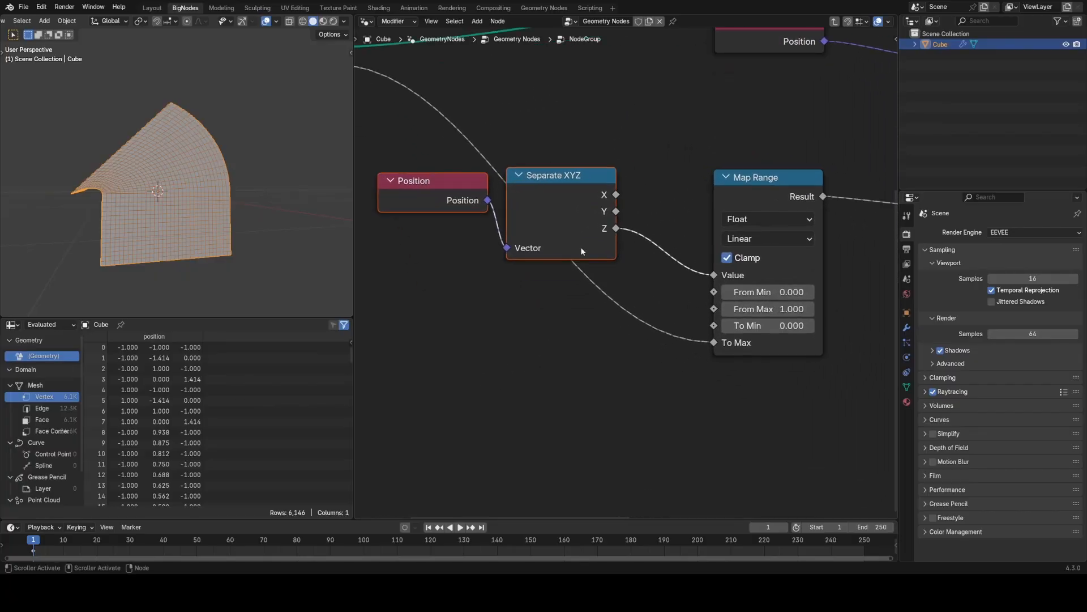
scroll(651, 266, "up", 1)
middle_click_drag(697, 329, 624, 305)
left_click_drag(716, 271, 992, 291)
key("ctrl+z")
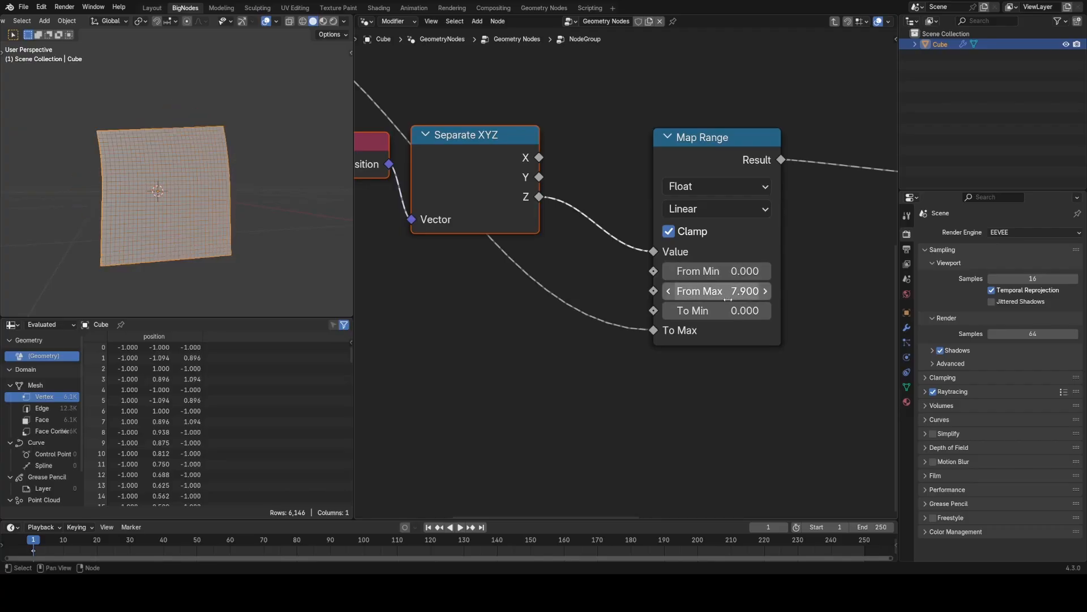
key("ctrl+z")
Try a From Max of 0.5 and a From Min of -0.5 on Map Range, and undo both changes.
middle_click_drag(523, 289, 694, 301)
scroll(694, 304, "down", 4)
middle_click_drag(837, 300, 771, 306)
scroll(771, 307, "up", 2)
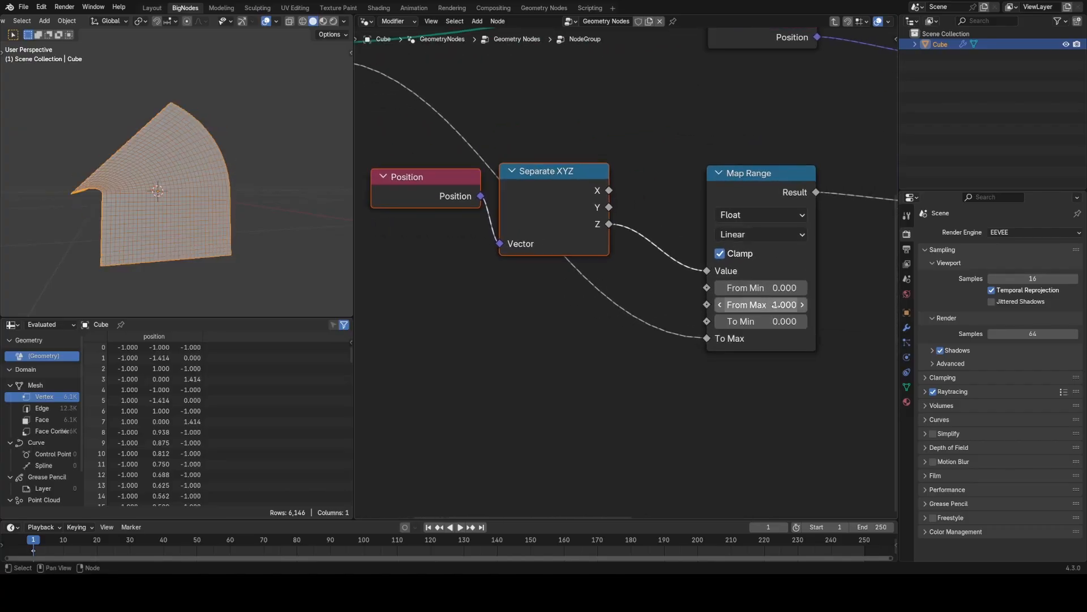
left_click(772, 307)
key("Return")
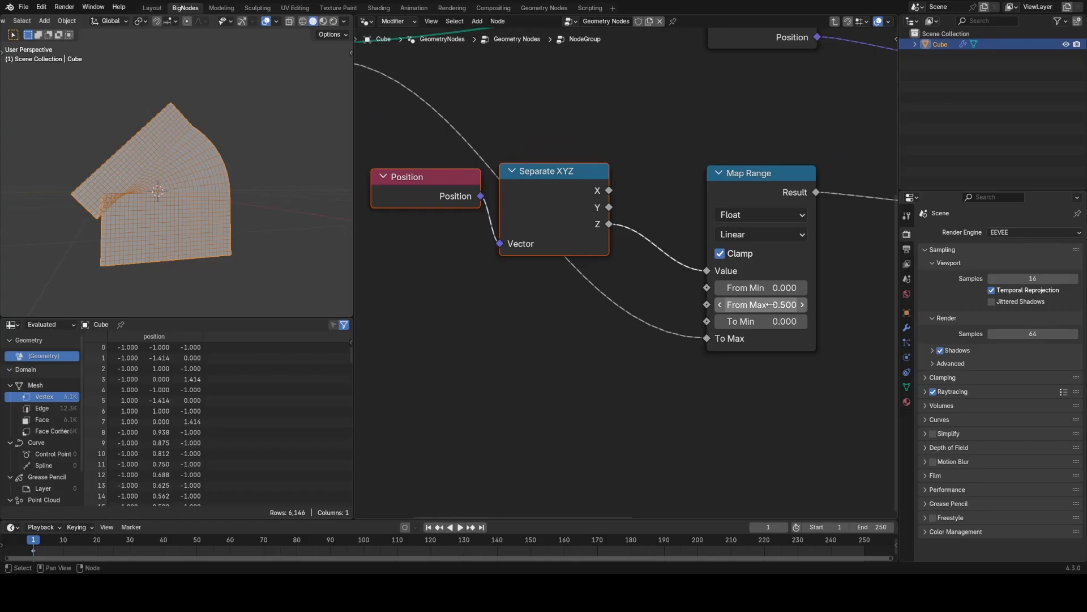
left_click(768, 290)
type("-0.5")
key("Return")
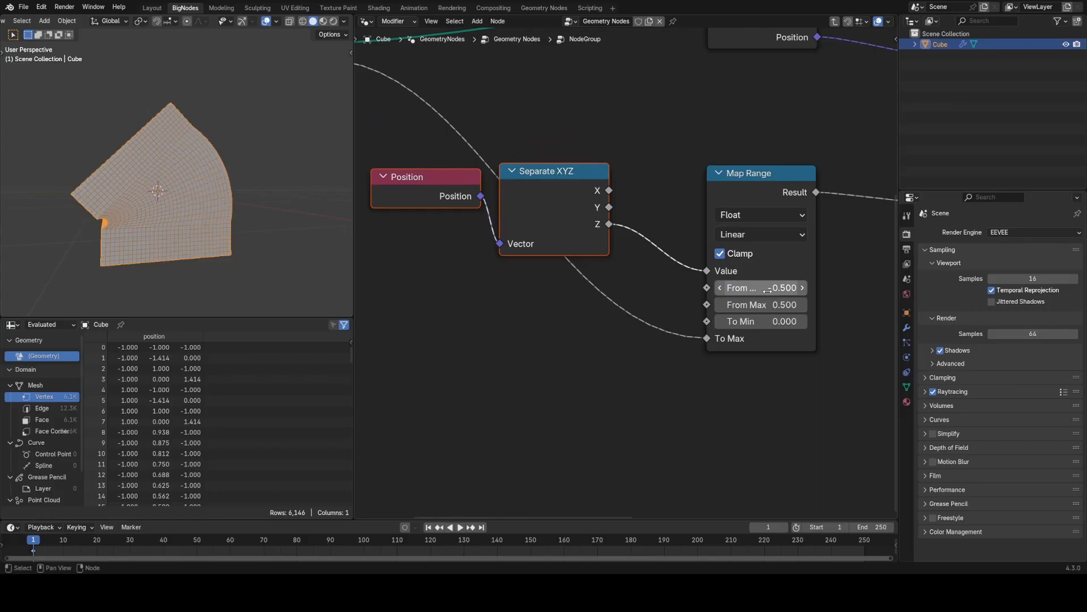
key("ctrl+z")
key("ctrl+z")
scroll(620, 306, "down", 2)
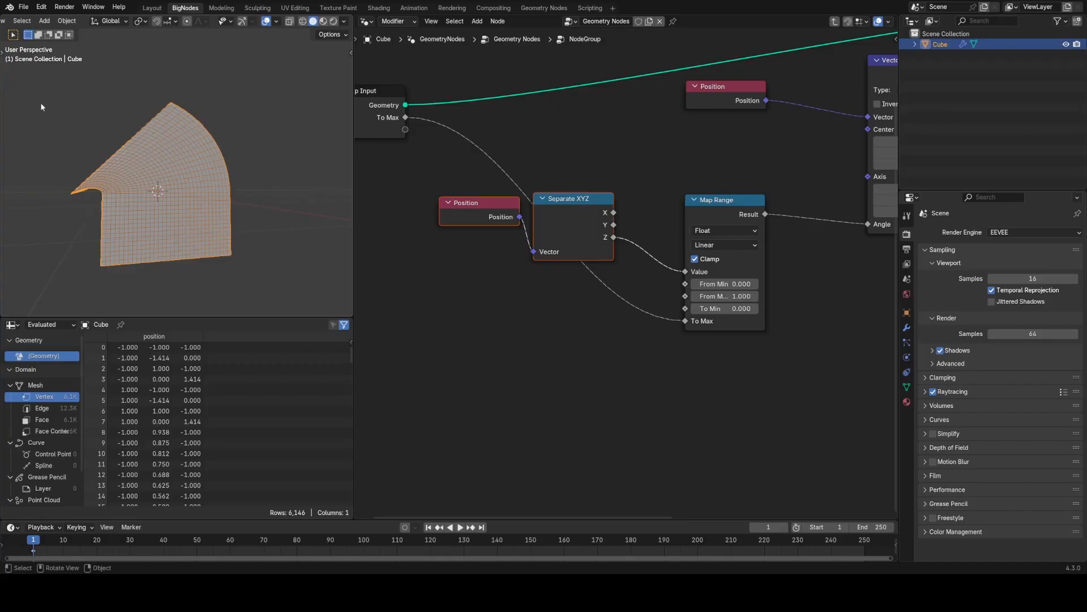
Add a Bounding Box node below the Position node, fed by the Group Input's Geometry output.
middle_click_drag(595, 226, 671, 229)
scroll(670, 229, "down", 3)
left_click_drag(495, 147, 502, 344)
type("b b")
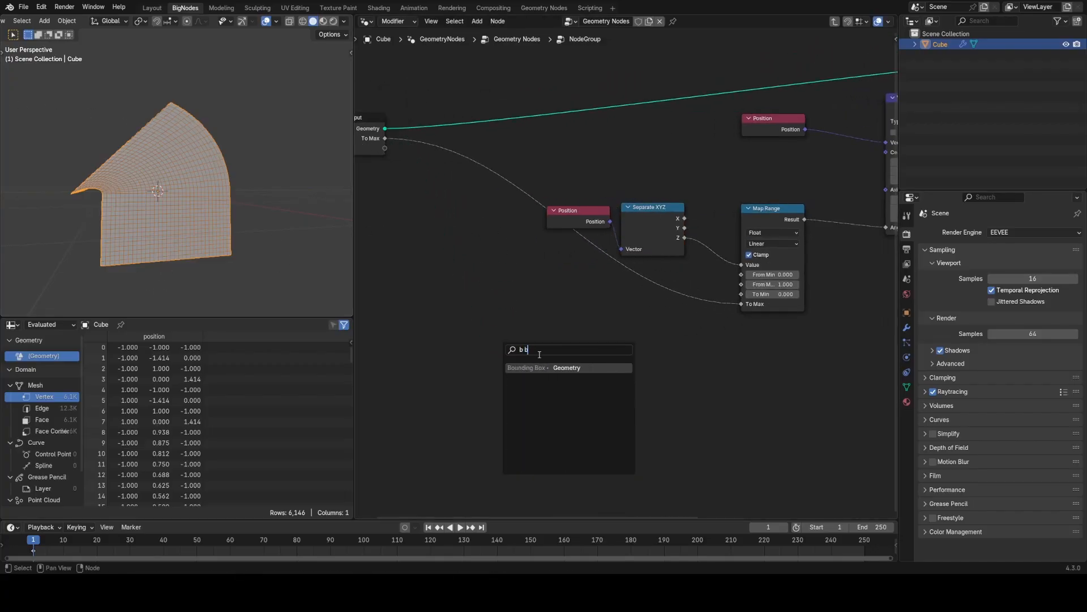
key("Return")
left_click(588, 351)
middle_click_drag(397, 153, 416, 165)
middle_click_drag(588, 349, 461, 361)
scroll(461, 361, "up", 3)
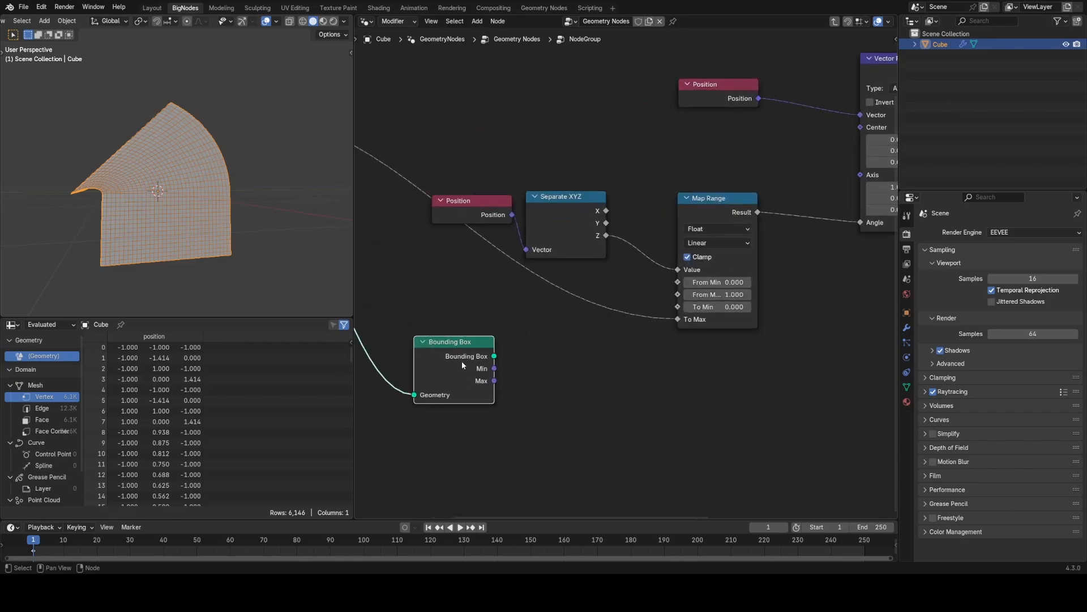
Add a Separate XYZ node to the Bounding Box's Max output and a duplicate of it to the Min output.
left_click_drag(462, 364, 558, 435)
type("se")
left_click(593, 428)
left_click(569, 388)
key("shift+d")
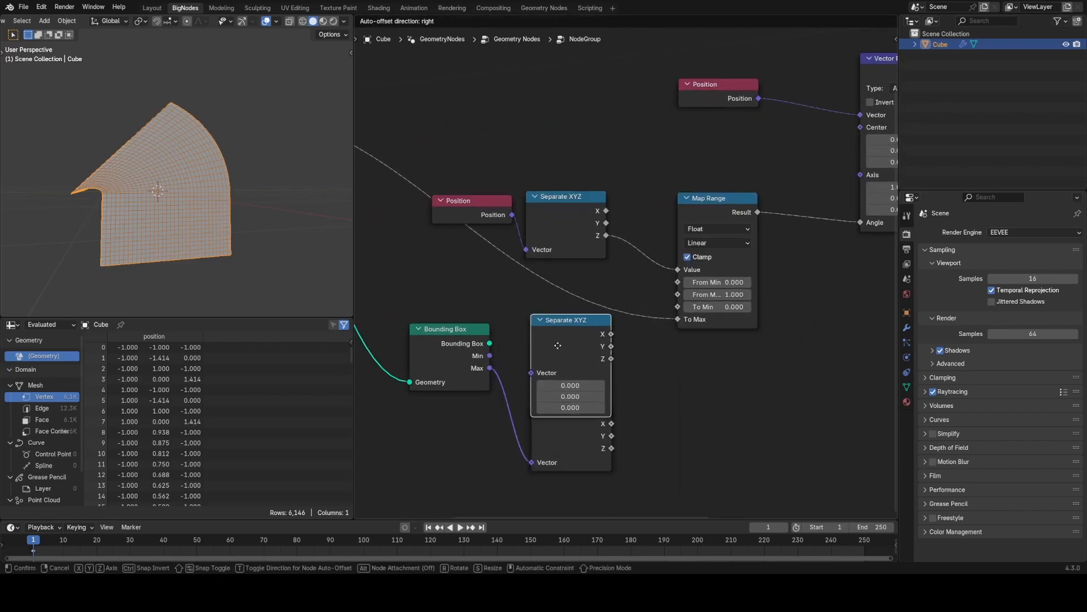
left_click(559, 348)
left_click_drag(490, 356, 532, 375)
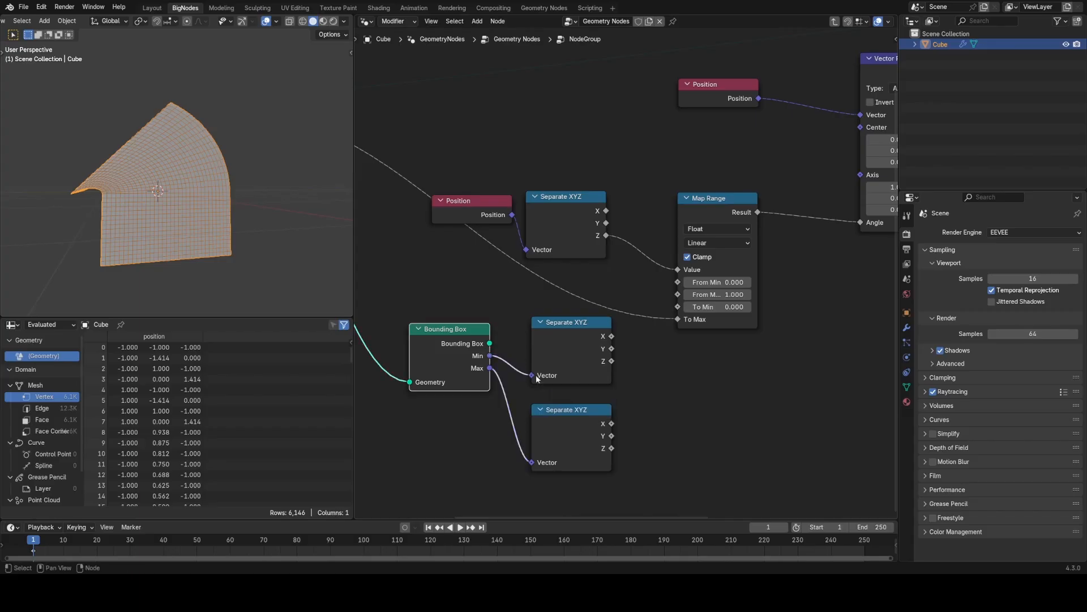
Feed Map Range's From Min and From Max from the bounding box minimum and maximum Z outputs, and adjust the group's To Max angle.
left_click(571, 348)
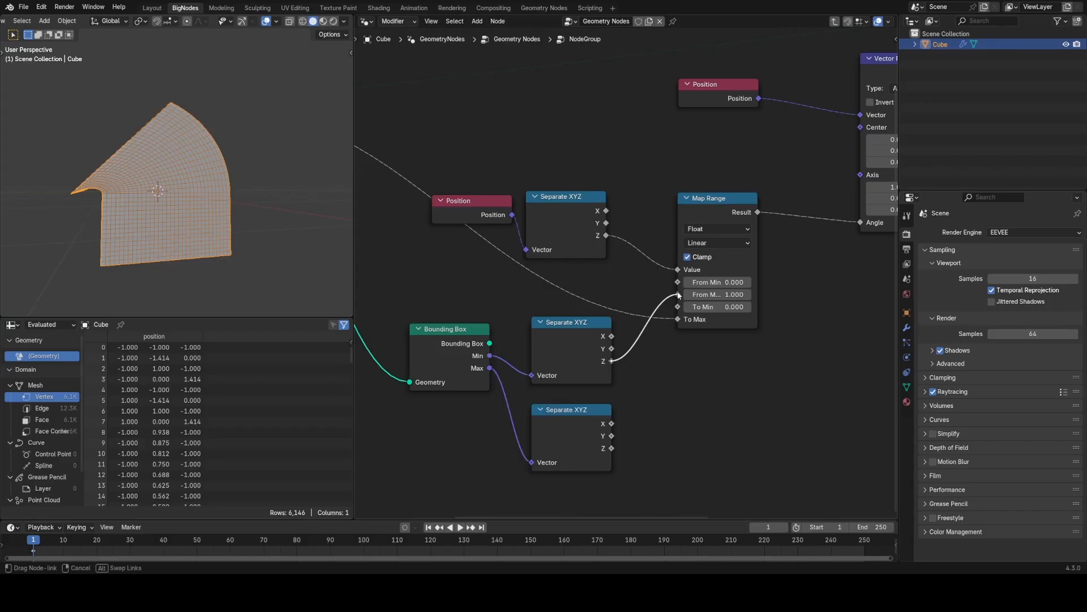
left_click_drag(669, 284, 678, 294)
left_click_drag(553, 180, 636, 309)
left_click(661, 282)
middle_click_drag(681, 278, 676, 281)
key("Tab")
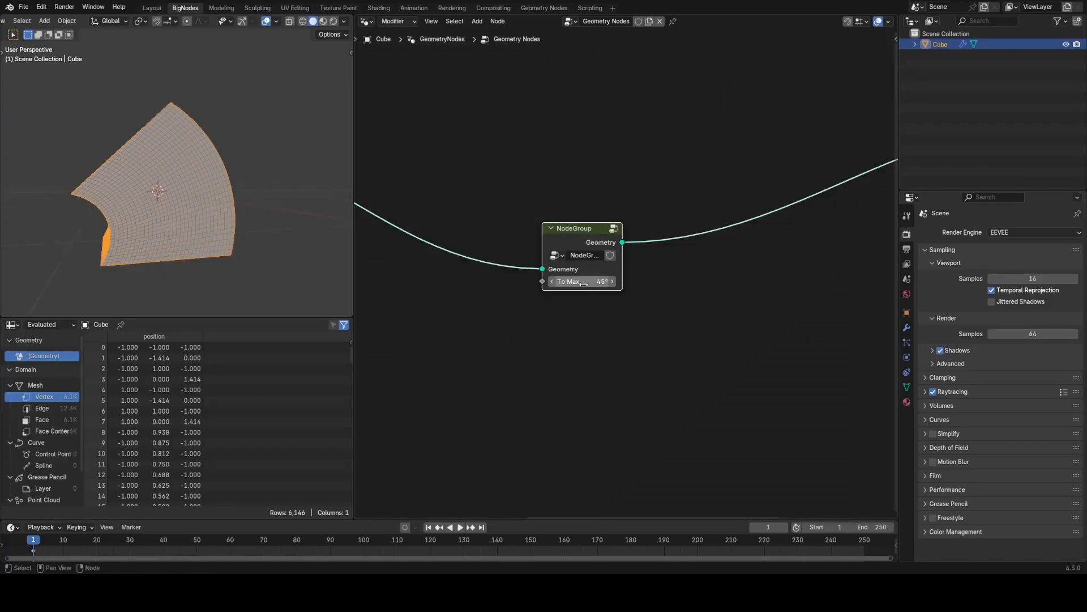
left_click_drag(583, 284, 543, 283)
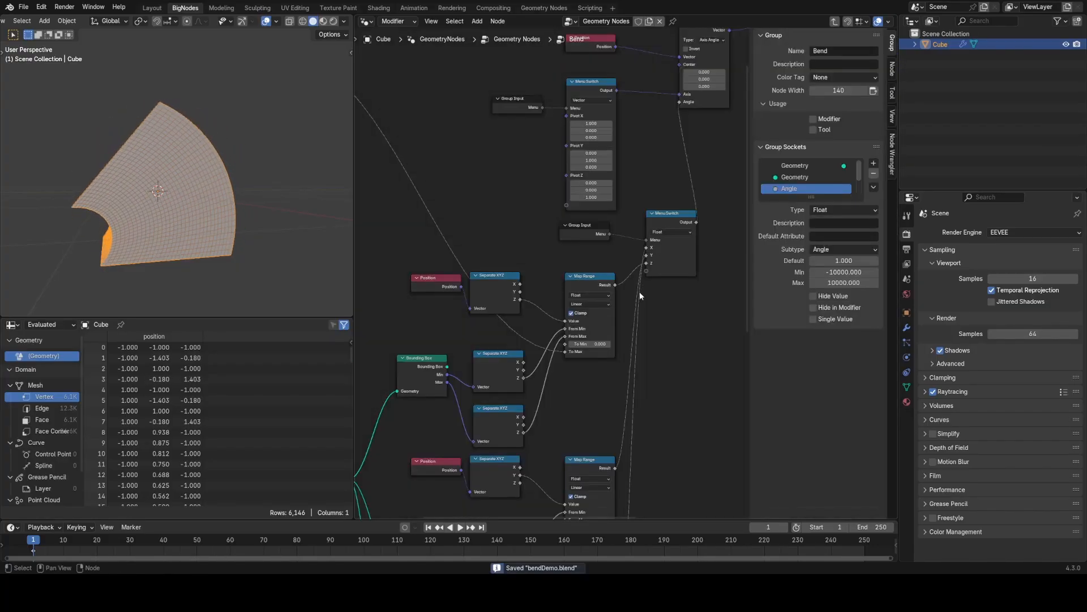
Inspect how the Menu Switch nodes inside the Bend group feed the Vector Rotate's Axis and Angle inputs.
middle_click_drag(640, 291, 587, 326)
scroll(555, 250, "up", 1)
scroll(519, 265, "up", 4)
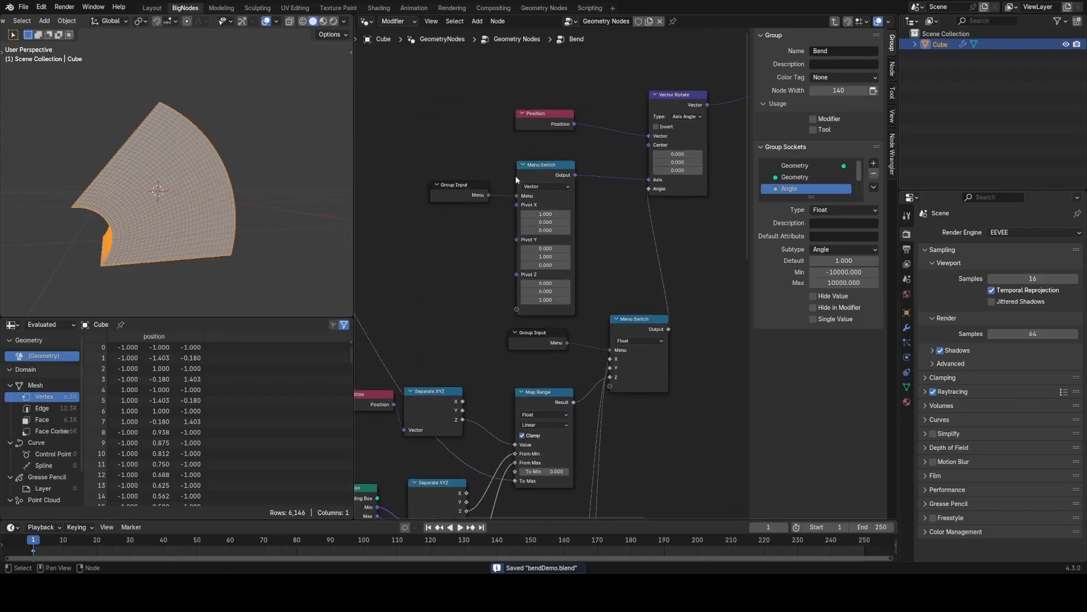
scroll(481, 284, "up", 2)
scroll(500, 330, "down", 6)
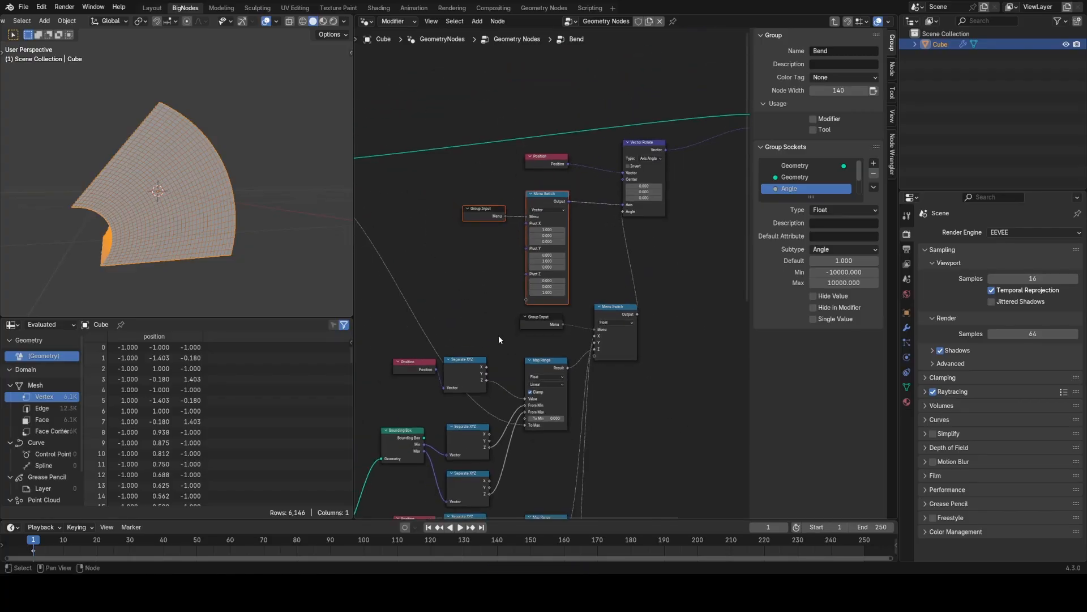
scroll(538, 297, "up", 3)
left_click(511, 263)
scroll(509, 258, "up", 5)
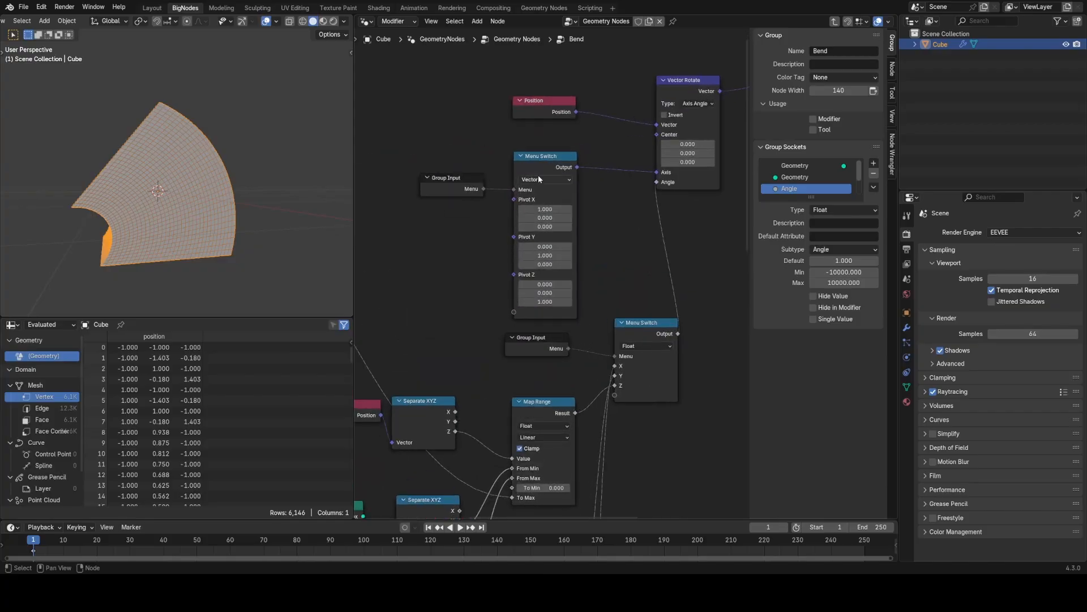
scroll(555, 301, "down", 2)
scroll(558, 272, "up", 5)
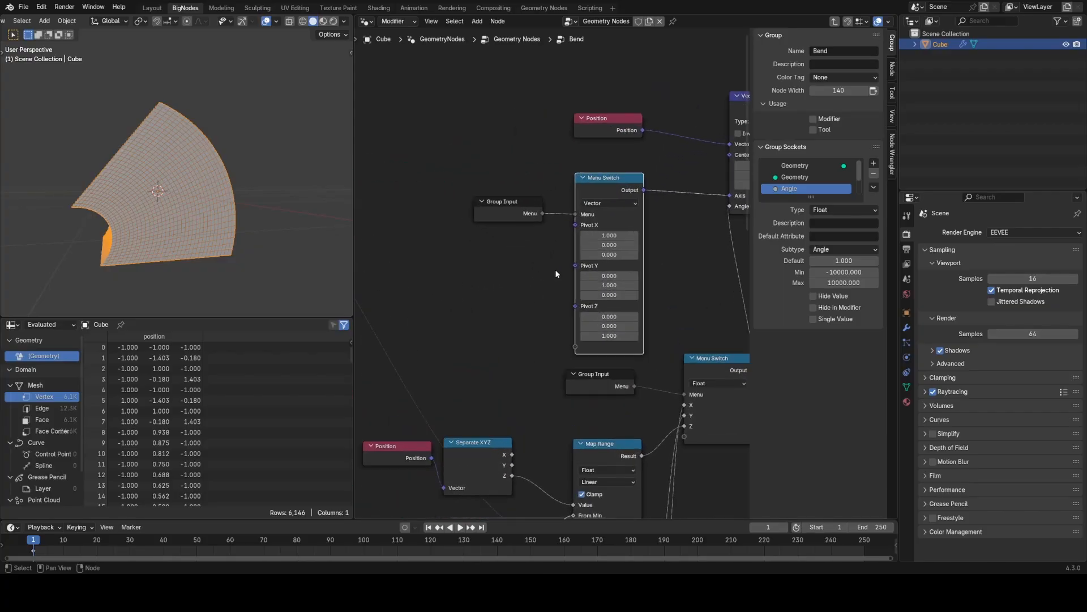
Return to the parent node tree and switch the Bend group's pivot option to Pivot Z.
key("Tab")
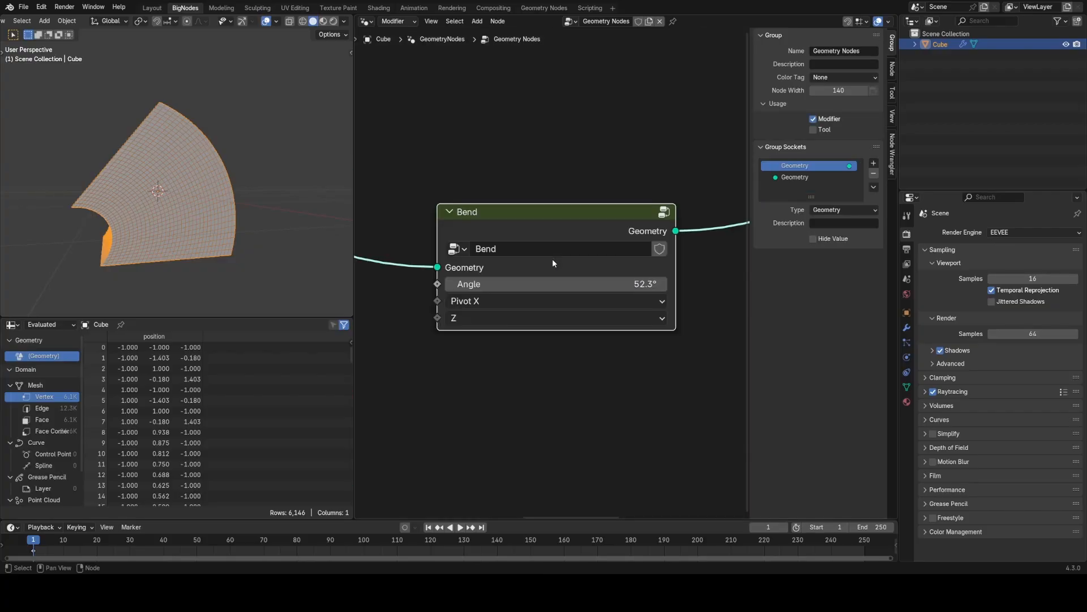
left_click(490, 299)
scroll(576, 301, "down", 1, "ctrl")
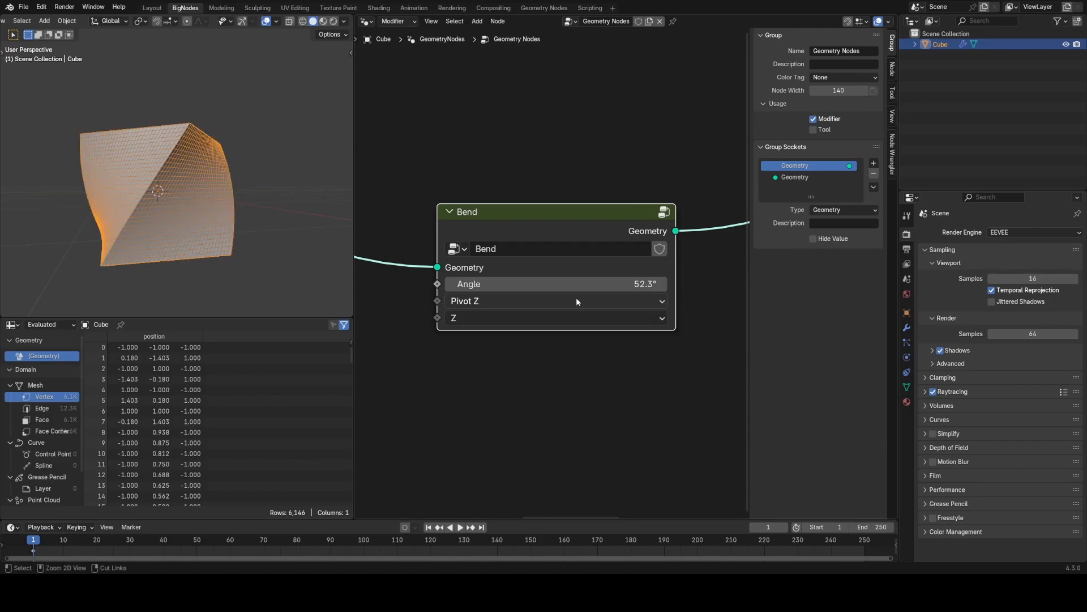
scroll(576, 300, "down", 1, "ctrl")
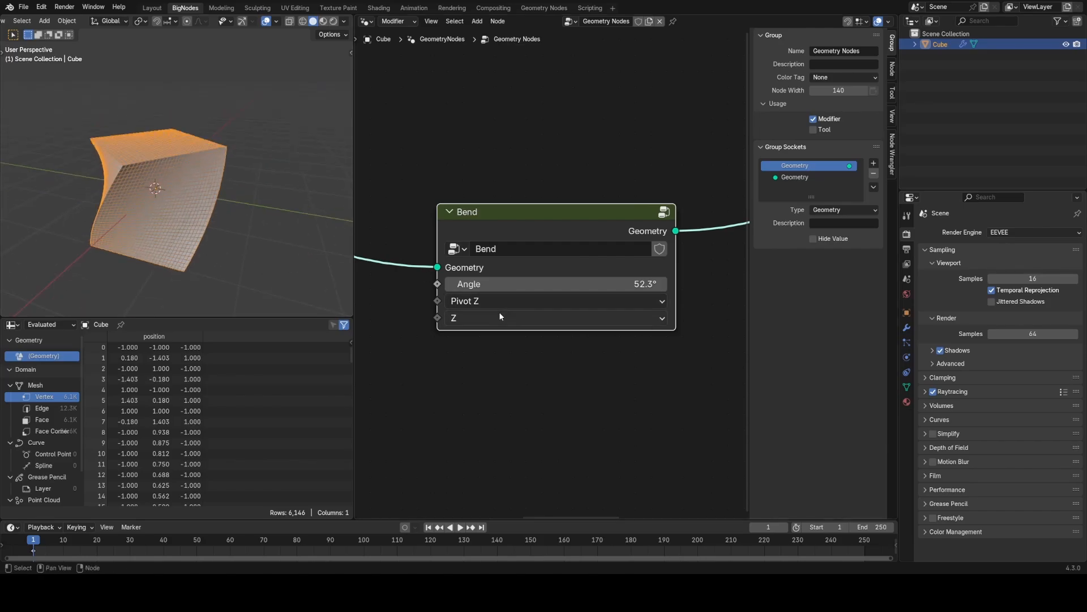
Cycle the Bend group's axis option through the alternatives back to Z, and set its Angle to about 122°.
scroll(500, 314, "up", 1, "ctrl")
scroll(499, 314, "down", 3, "ctrl")
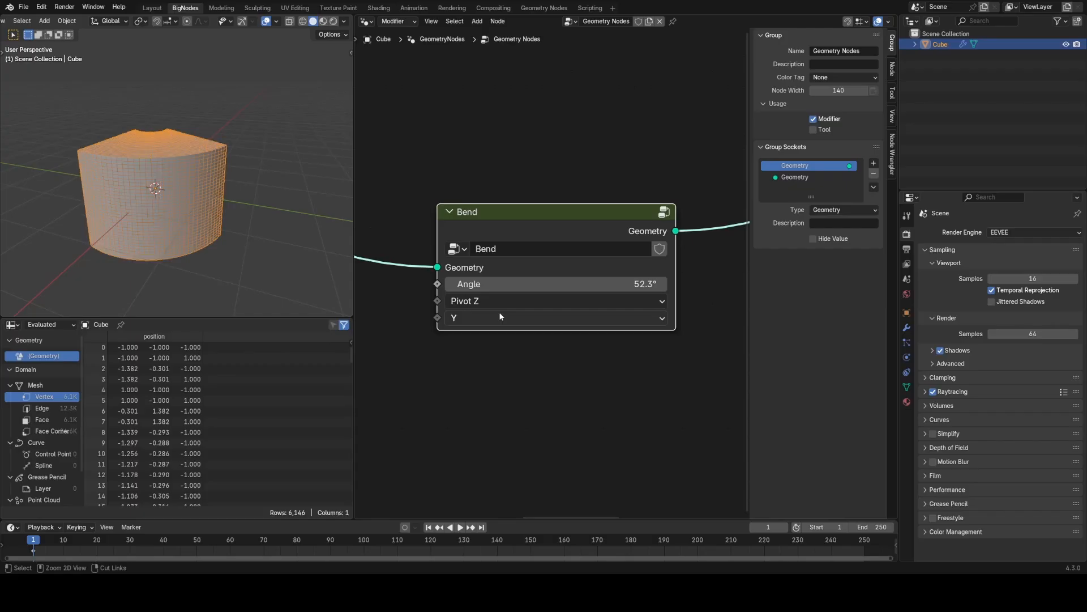
scroll(498, 312, "down", 1, "ctrl")
left_click_drag(513, 284, 608, 284)
middle_click_drag(165, 213, 235, 180)
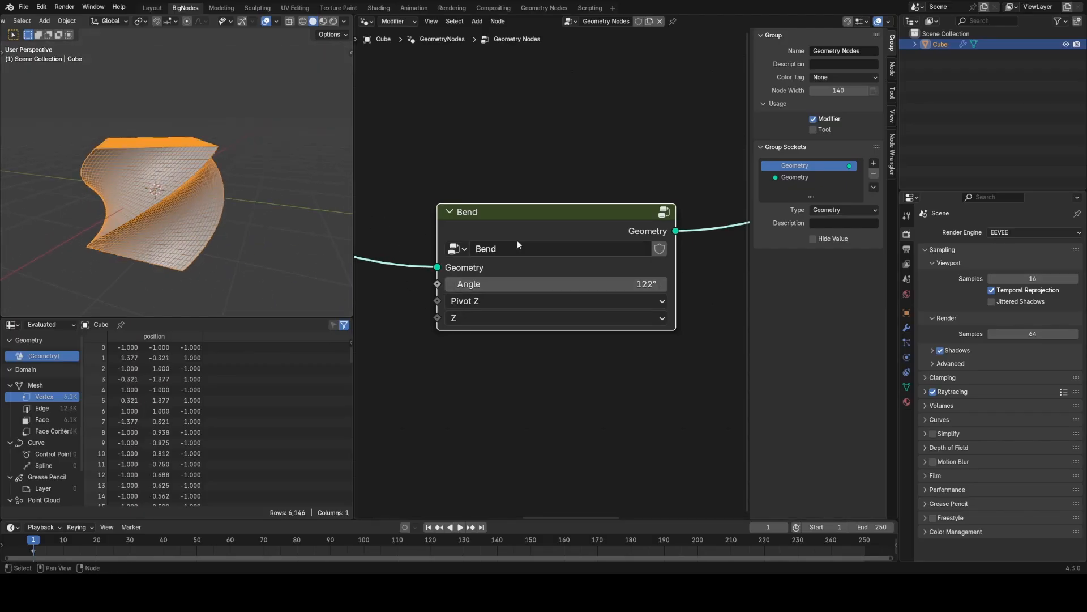
Reopen the Bend group and examine the Pivot X, Y and Z vectors and the float Menu Switch's X, Y and Z inputs.
key("Tab")
scroll(534, 237, "up", 4)
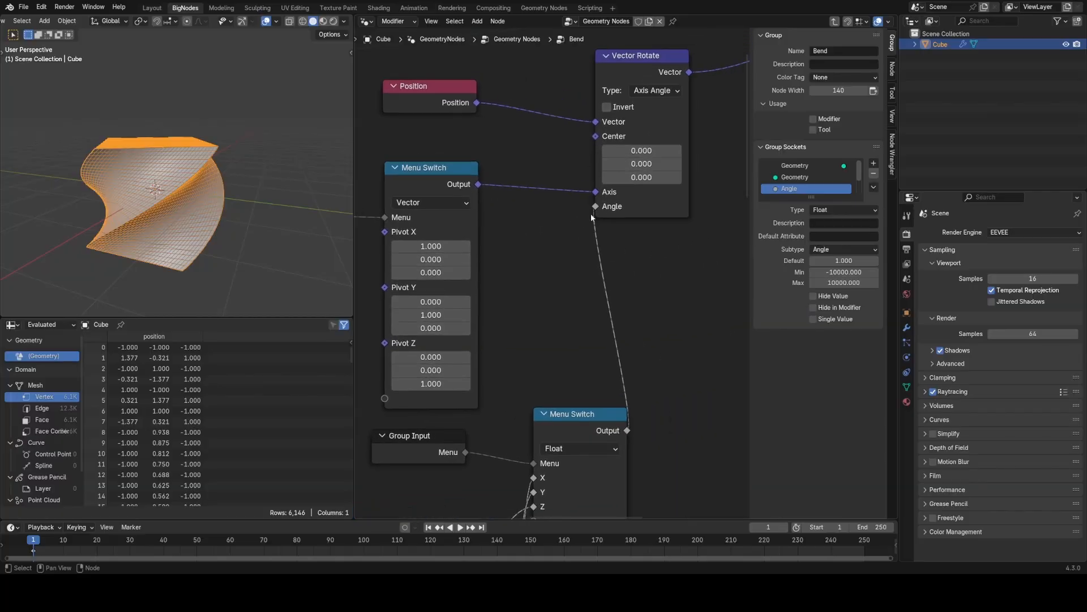
middle_click_drag(542, 215, 542, 176)
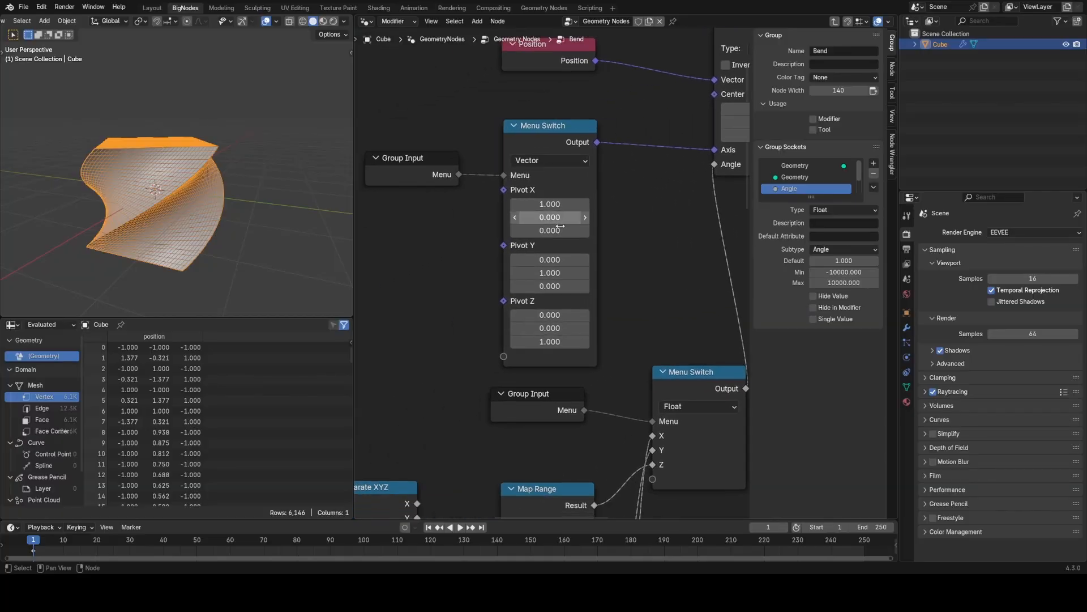
middle_click_drag(539, 379, 536, 167)
scroll(538, 170, "down", 6)
middle_click_drag(571, 288, 586, 260)
scroll(622, 196, "up", 4)
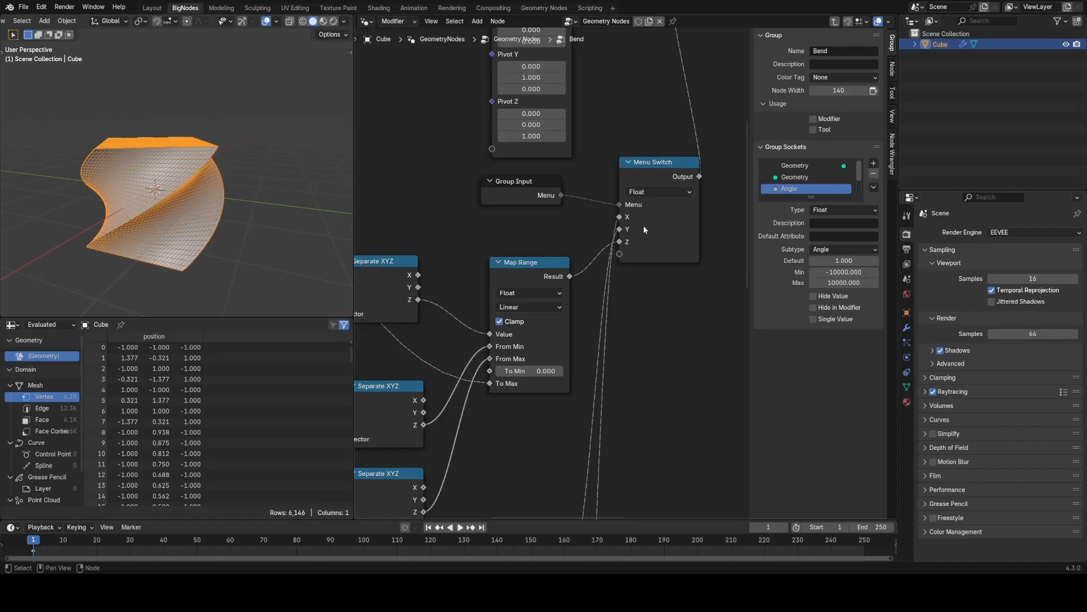
left_click_drag(637, 198, 627, 225)
scroll(553, 267, "down", 5)
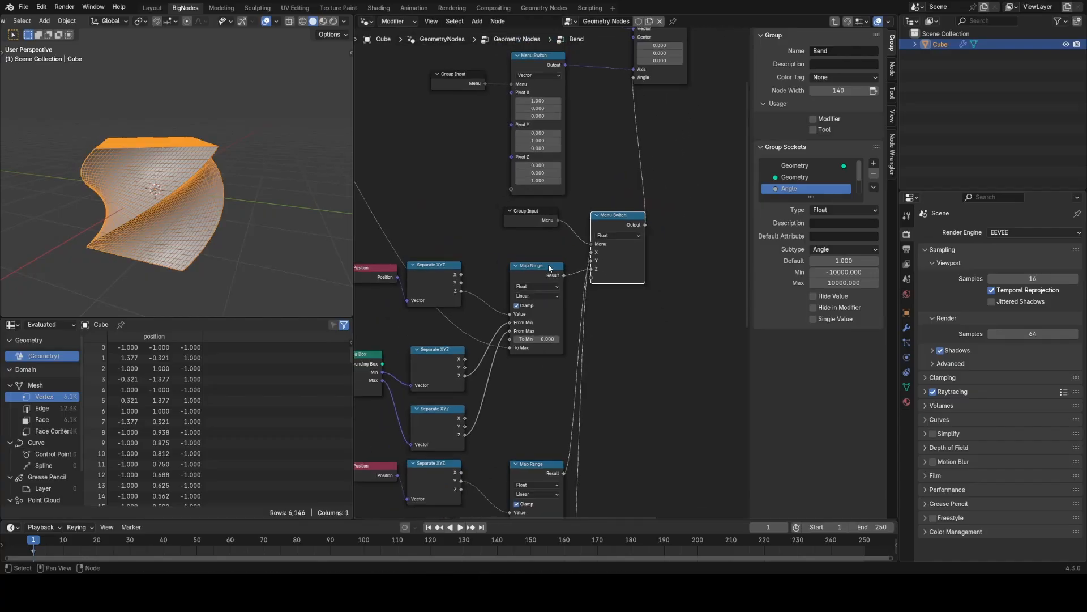
Examine the separate Bounding Box, Separate XYZ and Map Range branches that supply each axis in the Bend group.
middle_click_drag(553, 267, 613, 176)
scroll(600, 222, "up", 4)
scroll(566, 264, "down", 5)
middle_click_drag(520, 390, 560, 235)
scroll(559, 277, "up", 5)
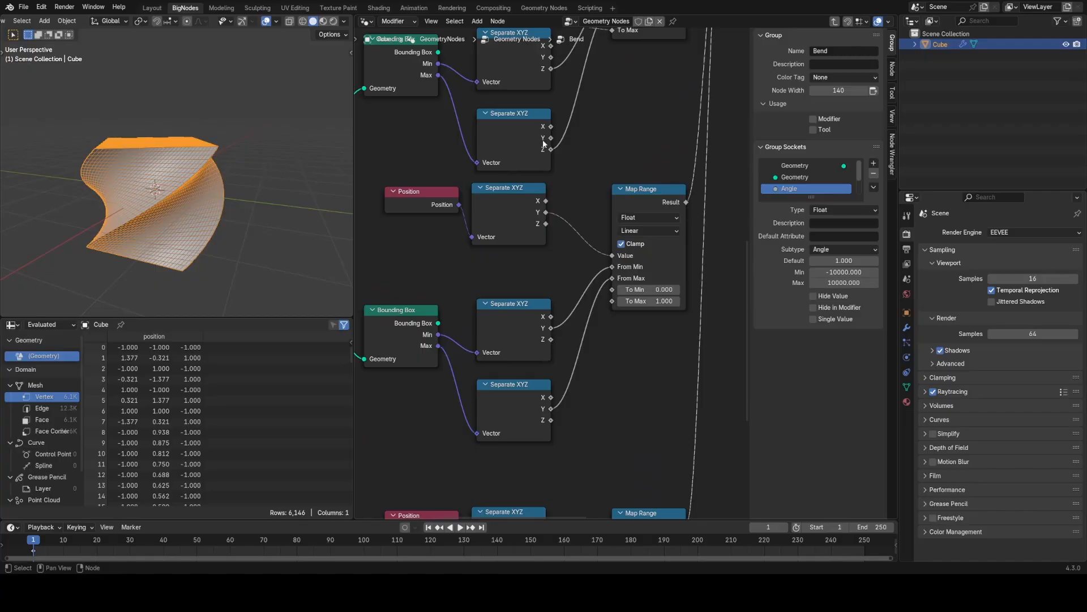
middle_click_drag(533, 387, 539, 160)
scroll(554, 350, "down", 10)
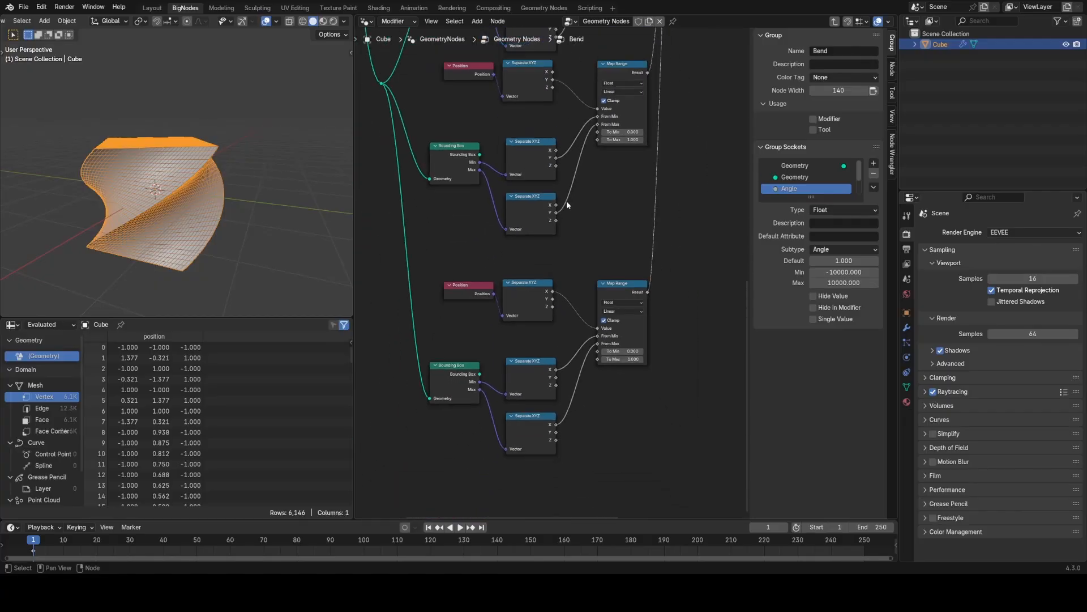
middle_click_drag(656, 66, 553, 250)
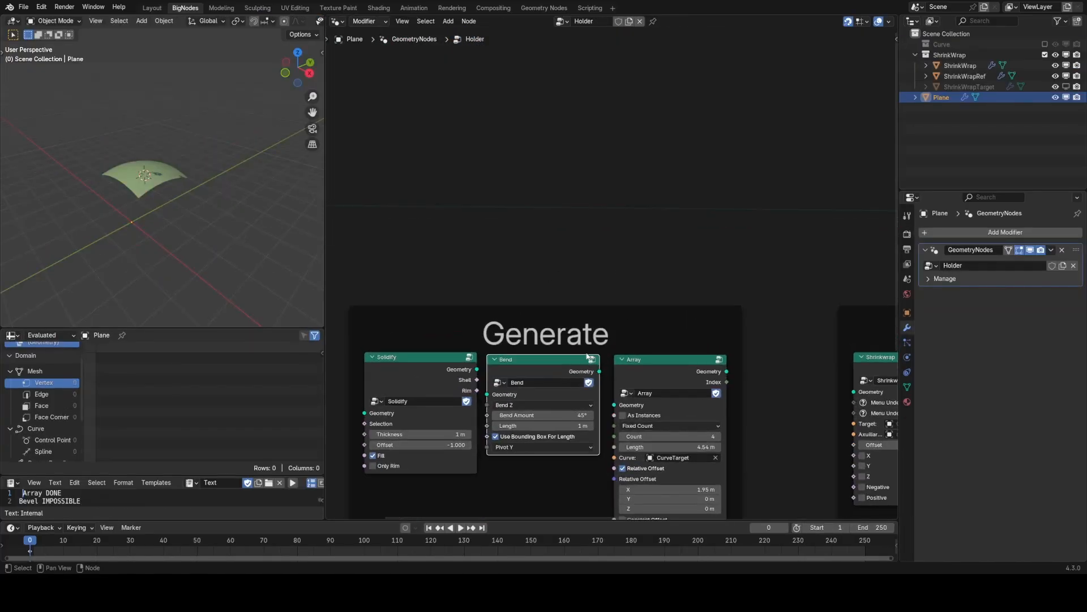
Look over the node groups in the Generate and Deform frames of the Holder node tree.
scroll(588, 357, "up", 1)
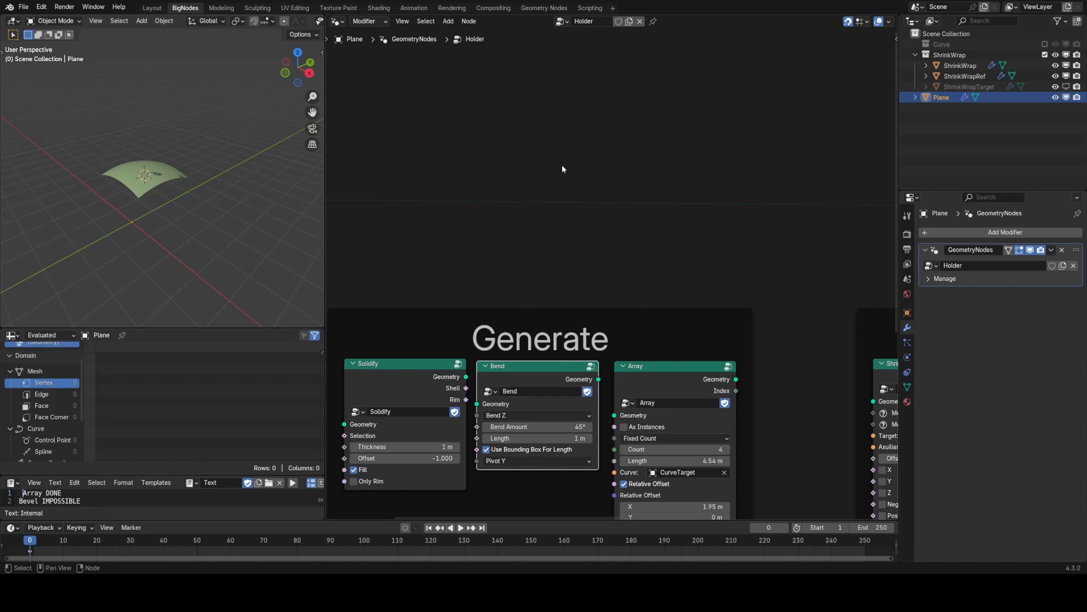
scroll(538, 182, "down", 1)
scroll(604, 234, "down", 2)
middle_click_drag(685, 257, 560, 257)
scroll(614, 324, "up", 4)
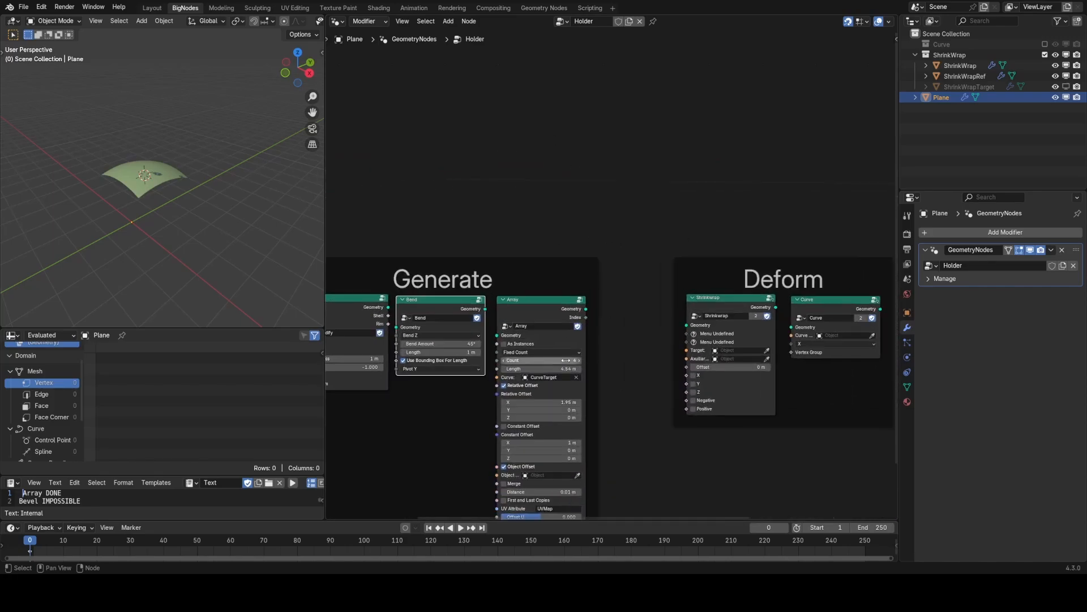
Examine the Bend and Array group nodes and their settings in the Generate frame of the Holder tree.
left_click(940, 231)
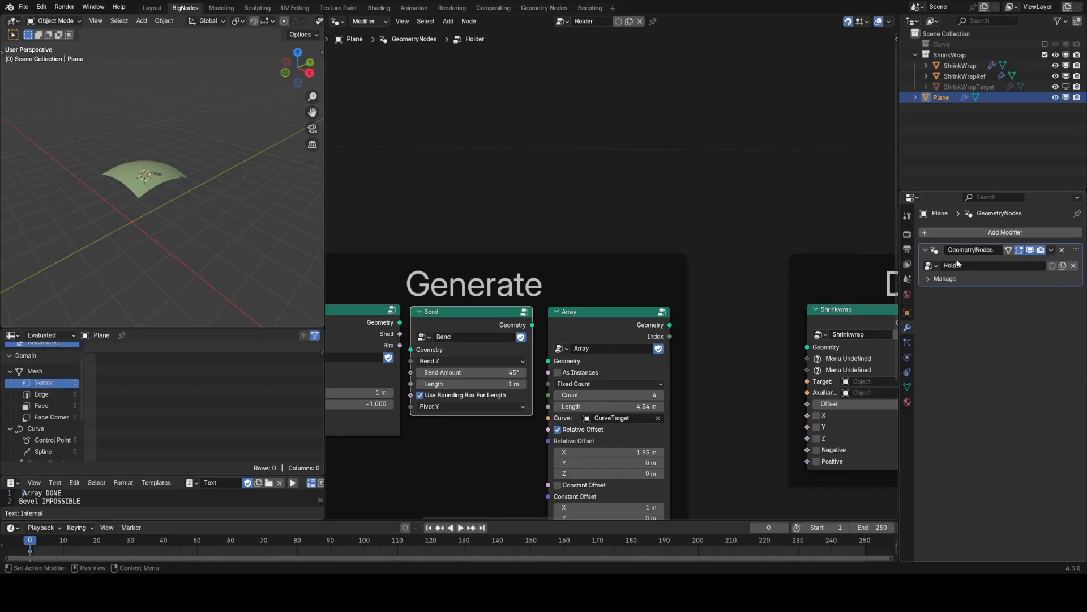
left_click(959, 229)
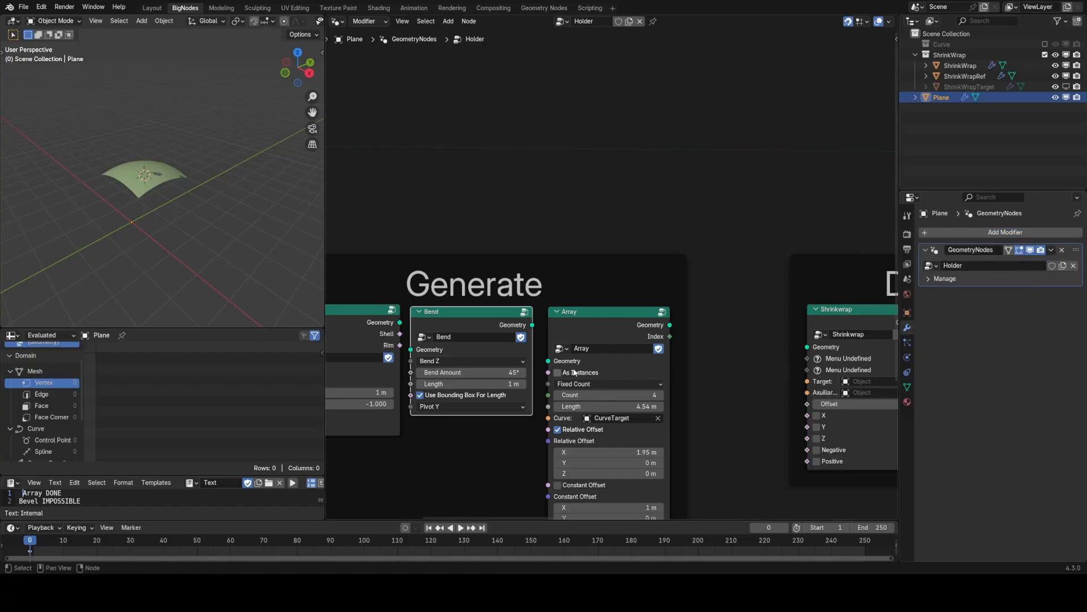
scroll(603, 276, "down", 2)
scroll(603, 275, "up", 2)
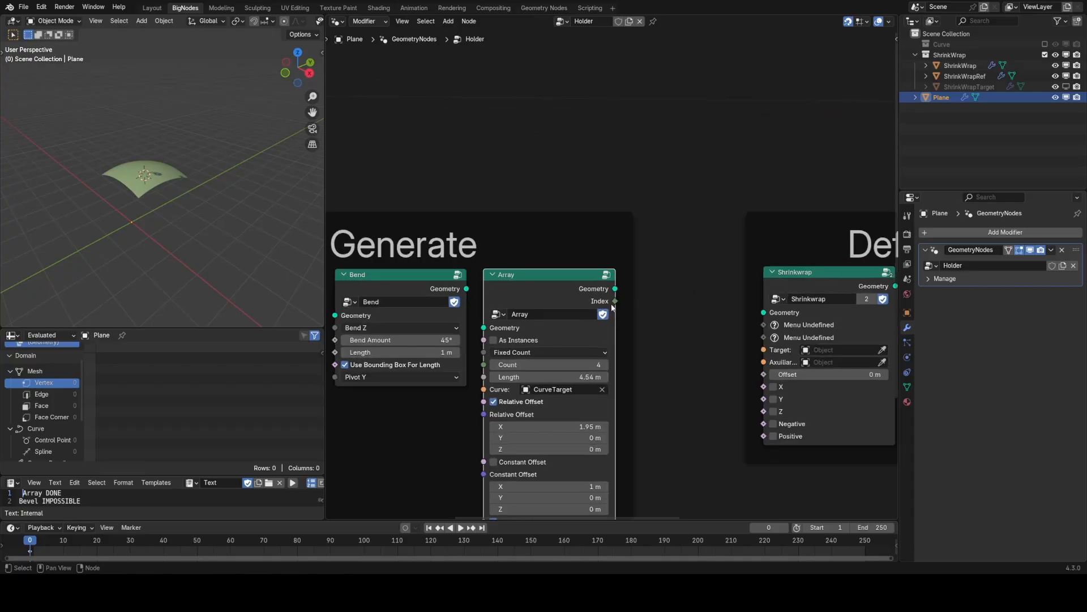
scroll(610, 303, "down", 4)
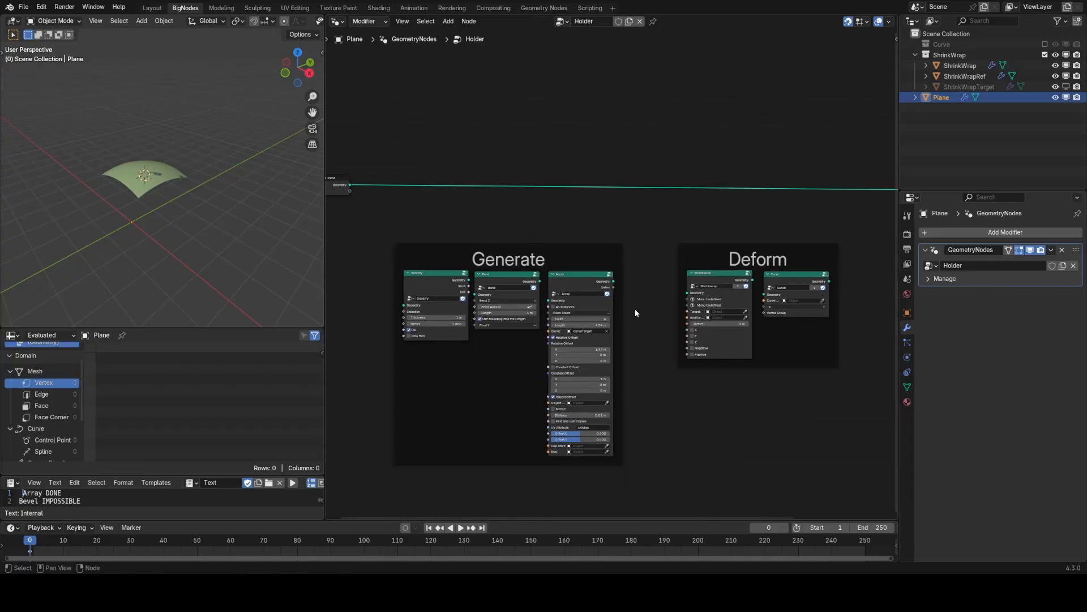
left_click(589, 275)
scroll(661, 275, "up", 2)
scroll(663, 276, "down", 1)
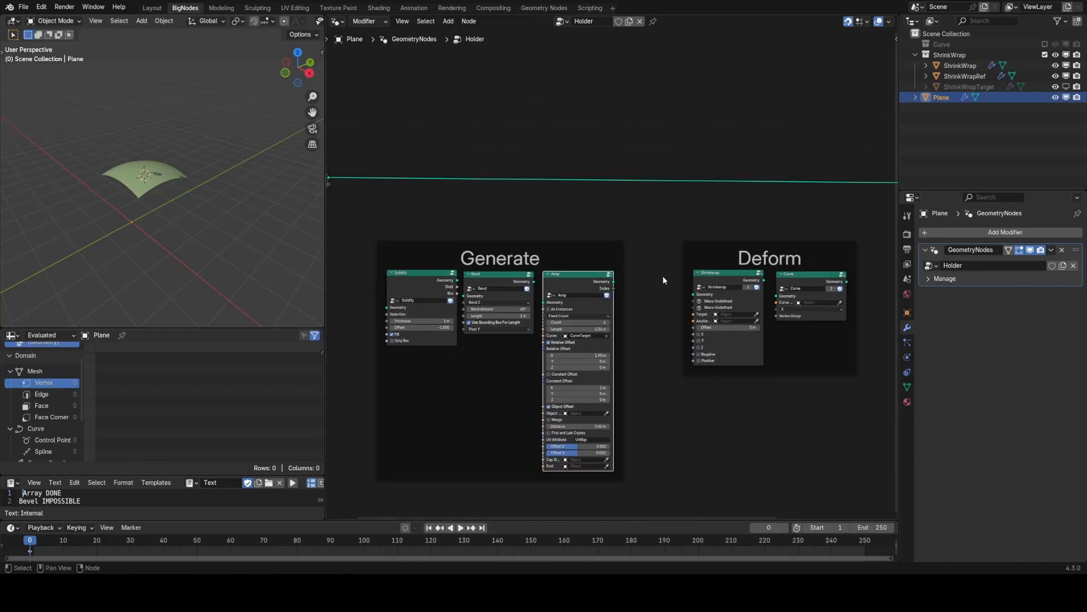
scroll(662, 275, "up", 3)
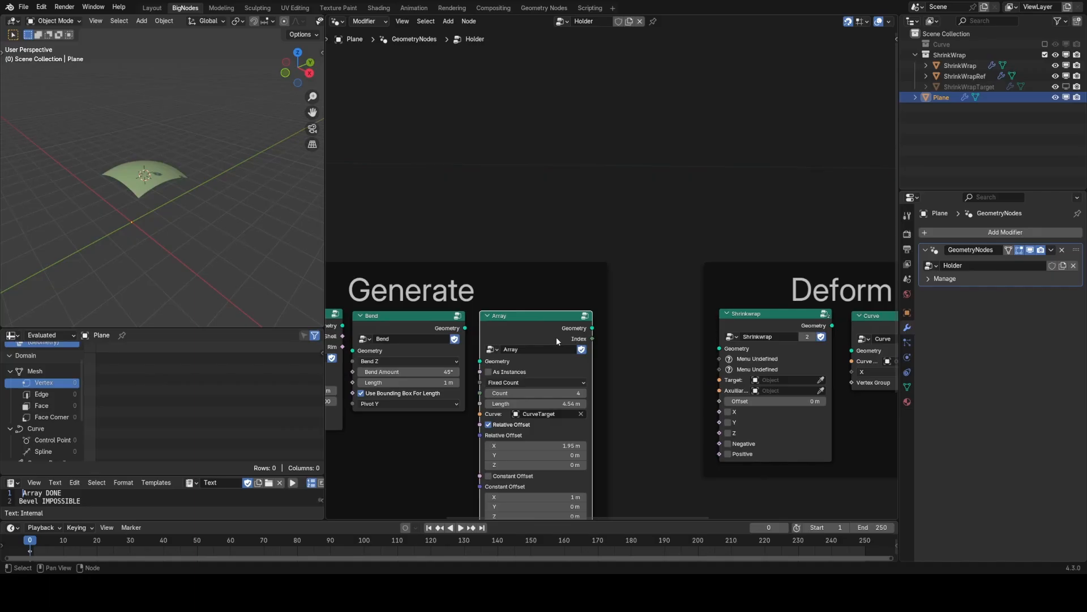
Reposition the Array node slightly beside the Bend node in the Generate frame, leaving a small gap between them.
left_click_drag(557, 339, 541, 333)
left_click(624, 299)
middle_click_drag(426, 337, 490, 309)
scroll(490, 309, "up", 2)
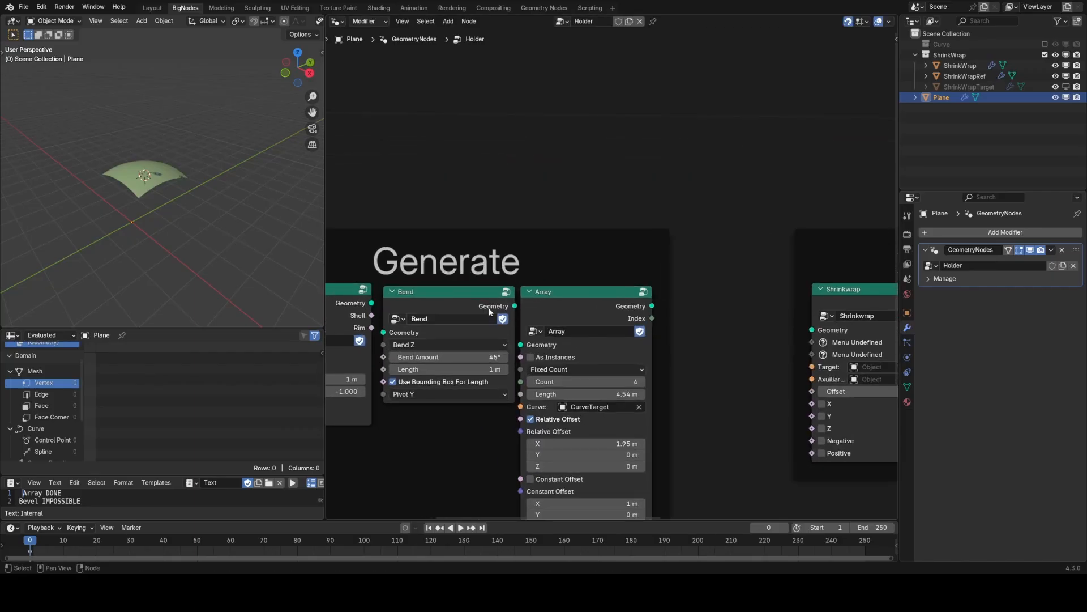
left_click_drag(554, 290, 562, 290)
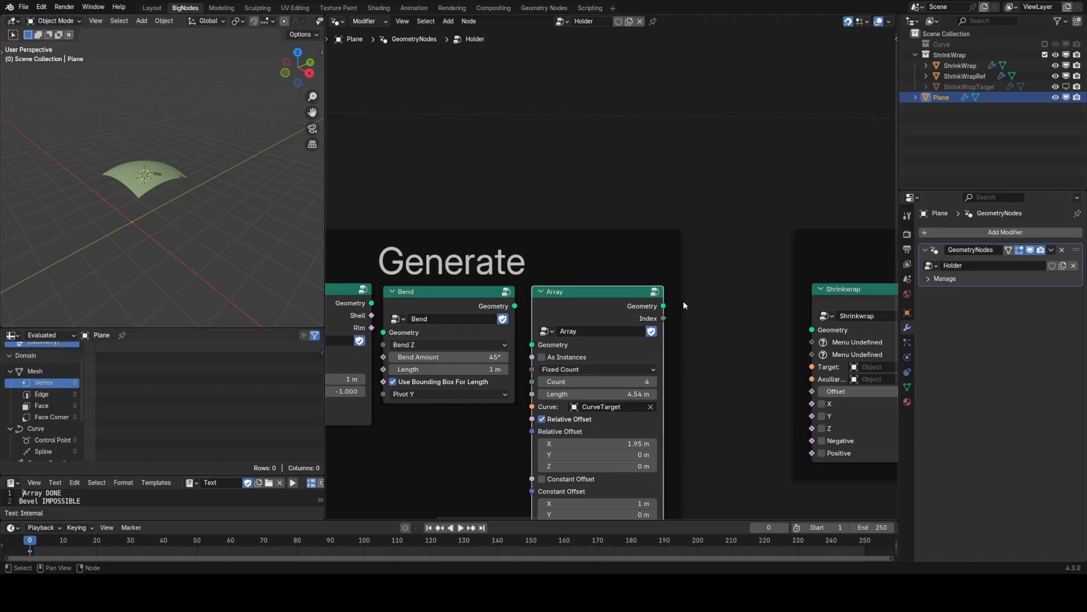
Open the Array group to view its internal nodes with the End Cap and Start Cap frames, and return to the Holder tree.
scroll(683, 305, "down", 3)
mouse_move(683, 305)
middle_mouse_down()
mouse_move(687, 349)
mouse_move(658, 366)
mouse_move(662, 306)
middle_mouse_up()
scroll(652, 307, "up", 4)
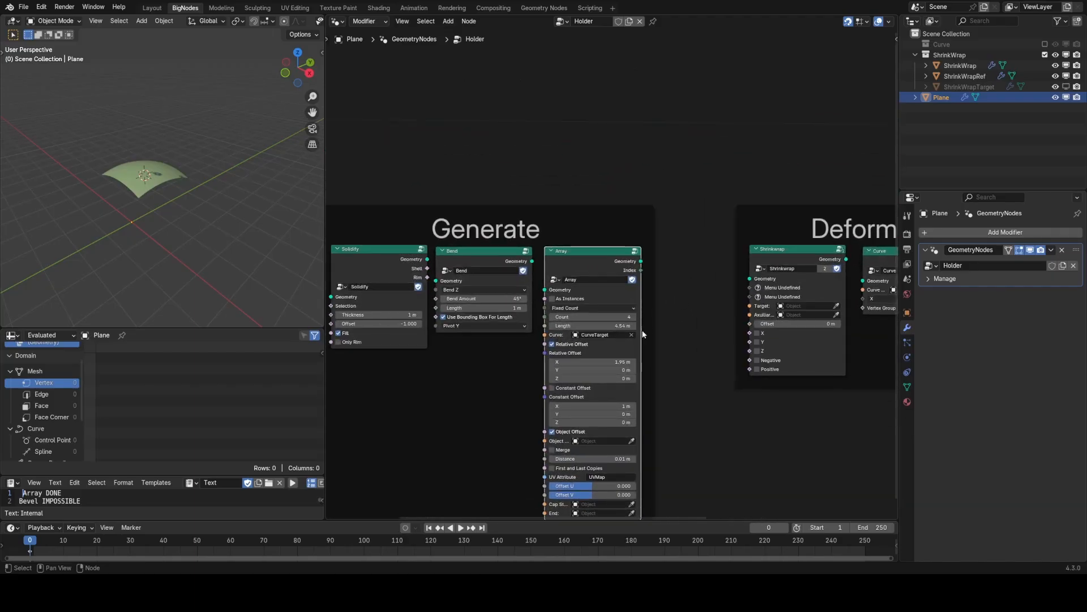
scroll(614, 317, "up", 2)
scroll(574, 265, "down", 3)
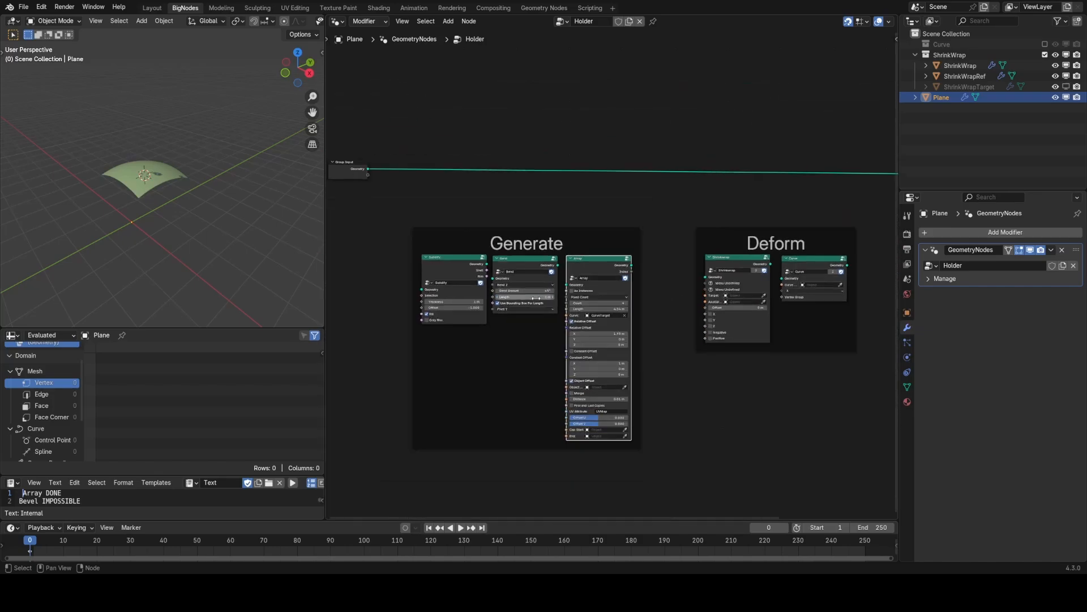
scroll(572, 302, "up", 2)
scroll(572, 303, "up", 1)
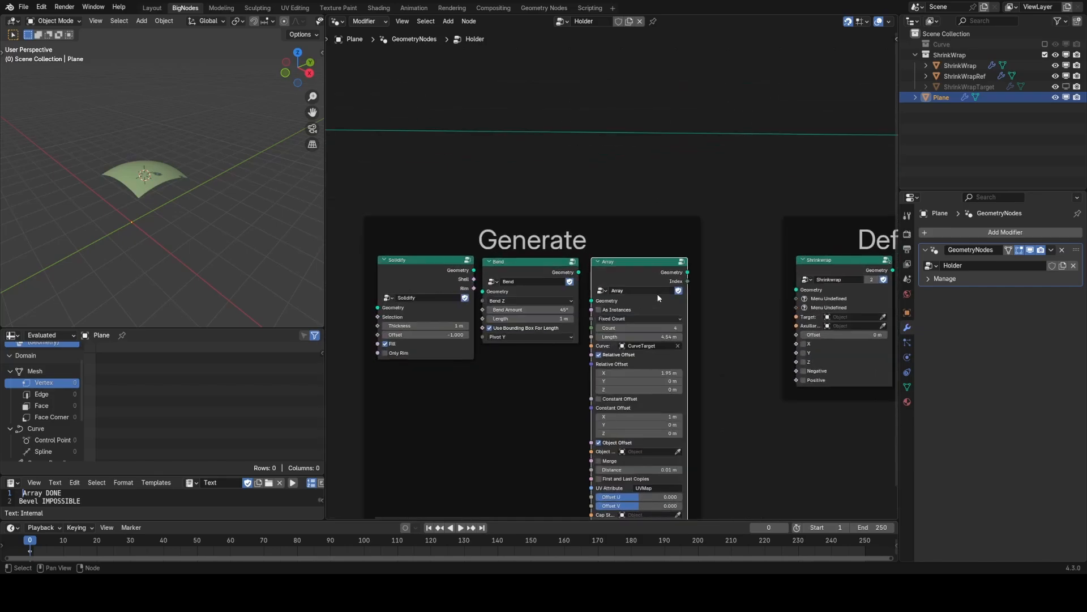
key("Tab")
scroll(659, 276, "down", 5)
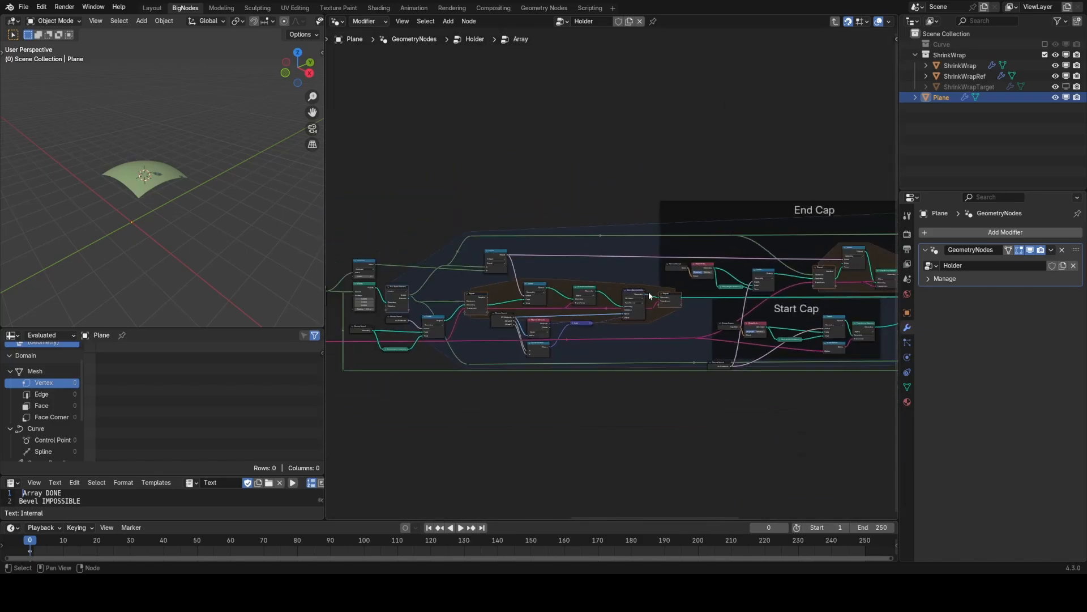
key("Tab")
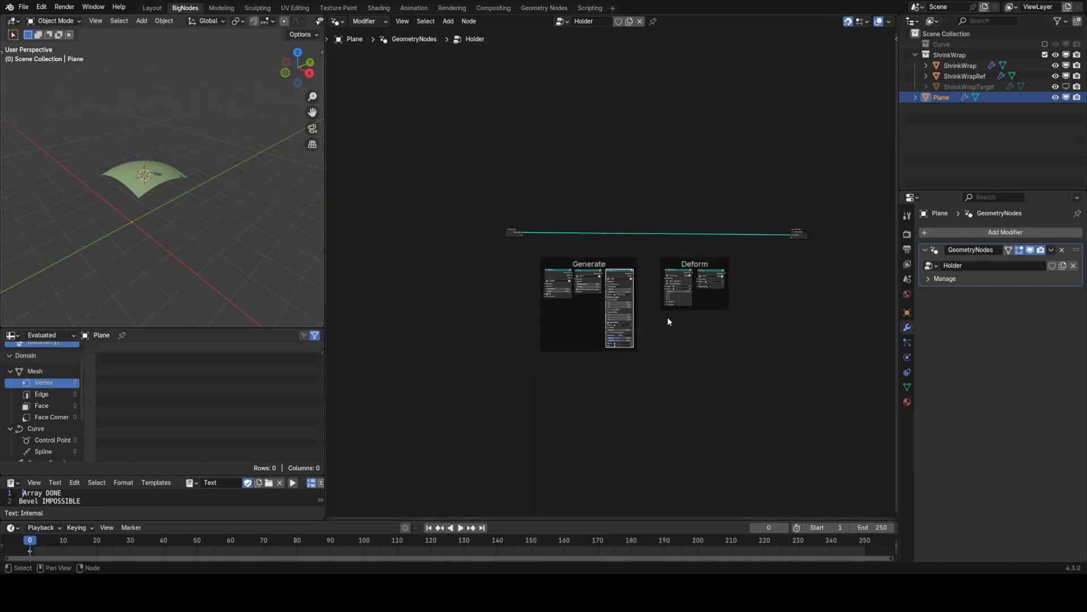